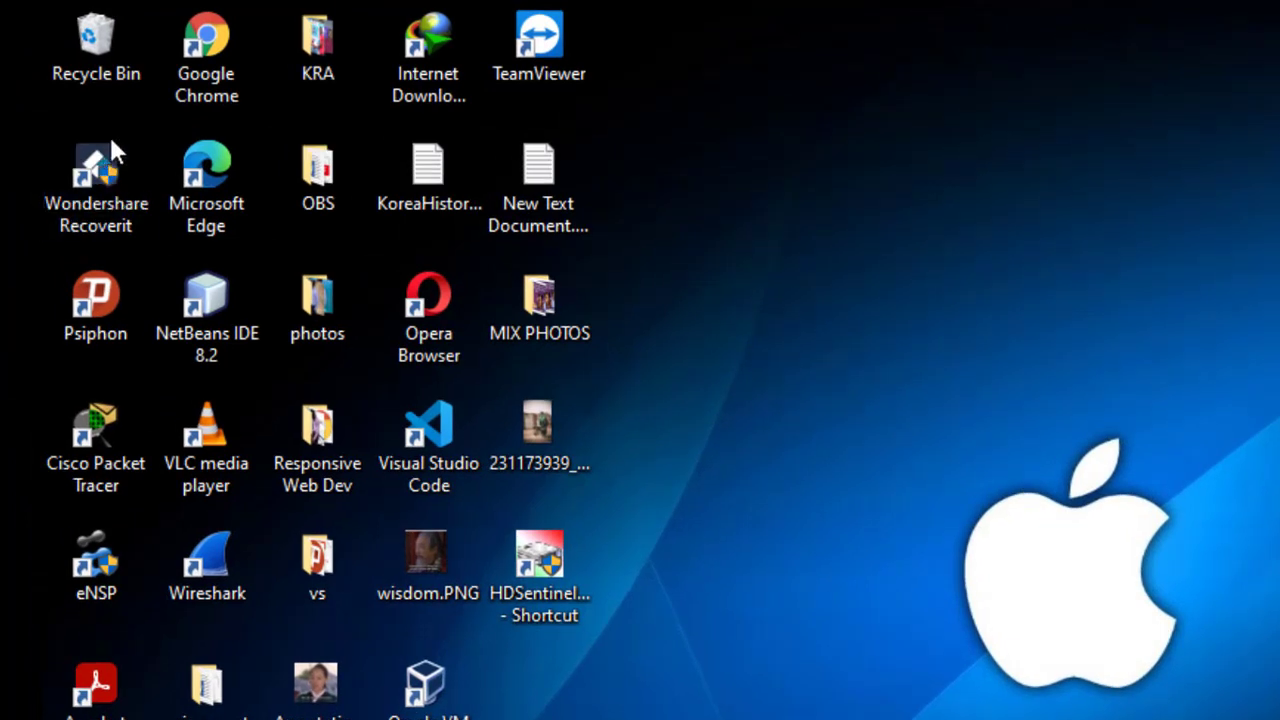
# Step: Launch Wondershare Recoverit from its desktop shortcut
pyautogui.click(110, 150)
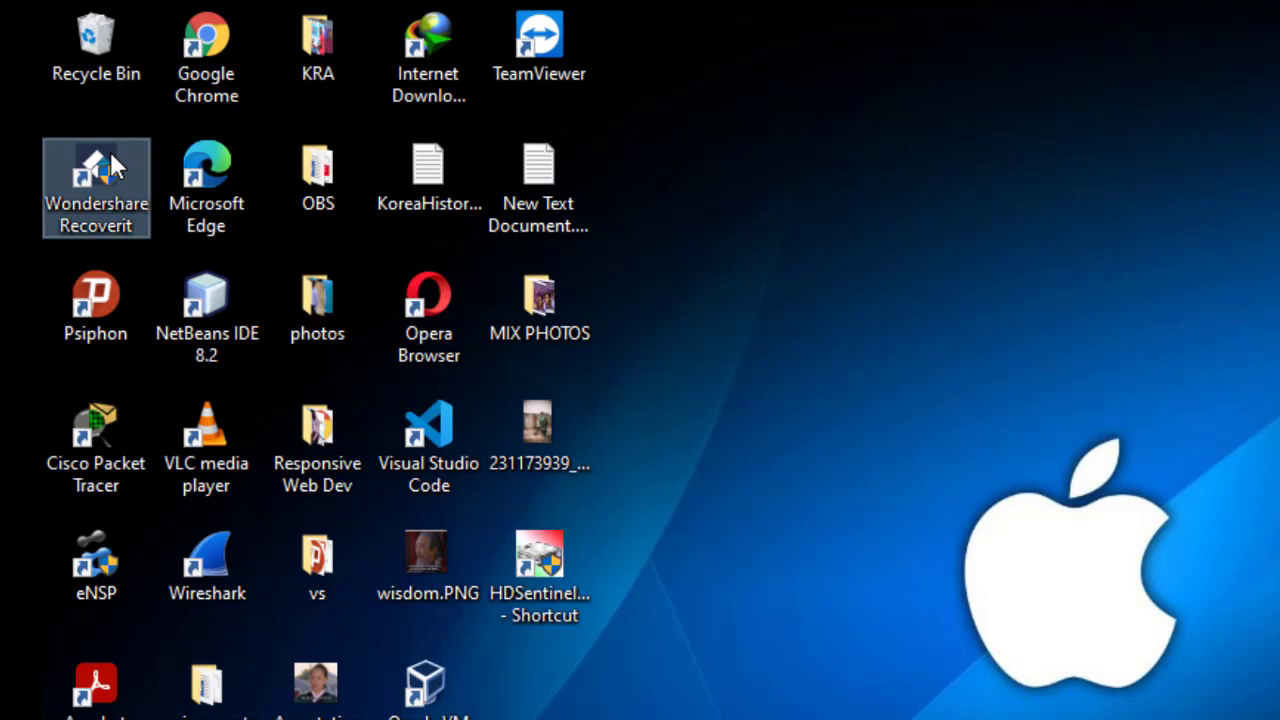
pyautogui.doubleClick(110, 151)
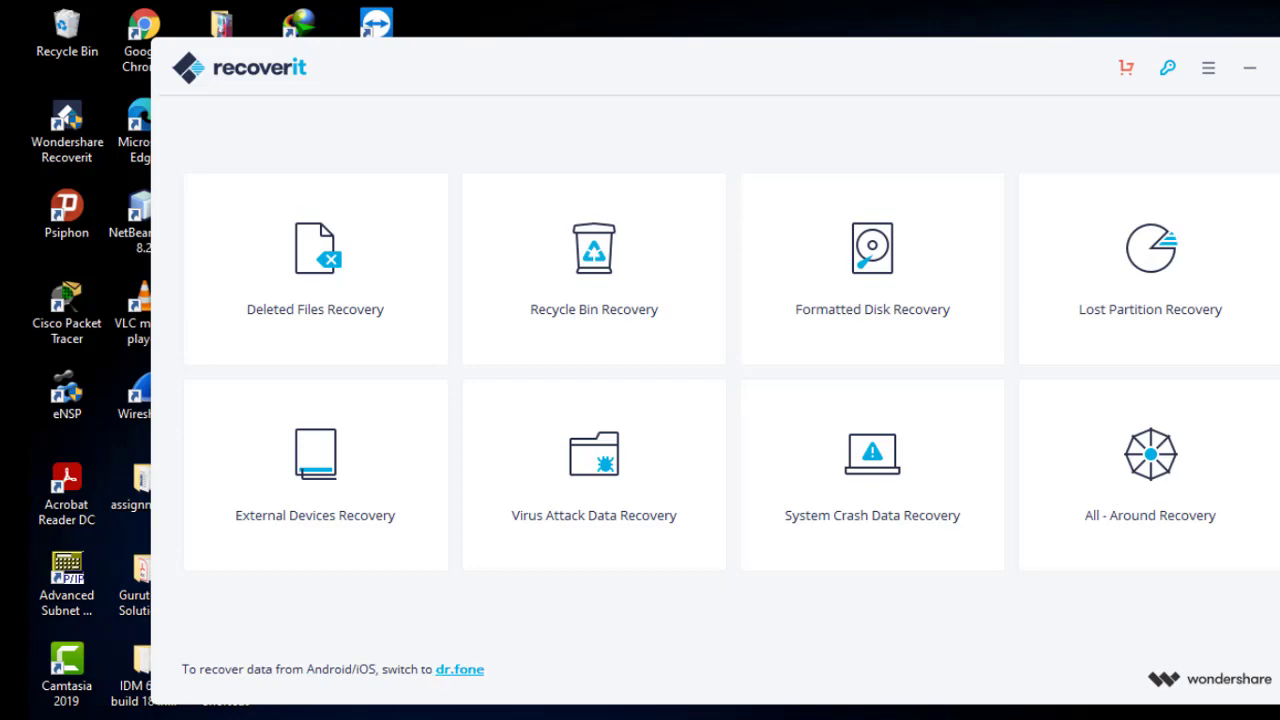
# Step: Open the WIN7X64_MUL (F:) drive in File Explorer via This PC
pyautogui.press('super+e')
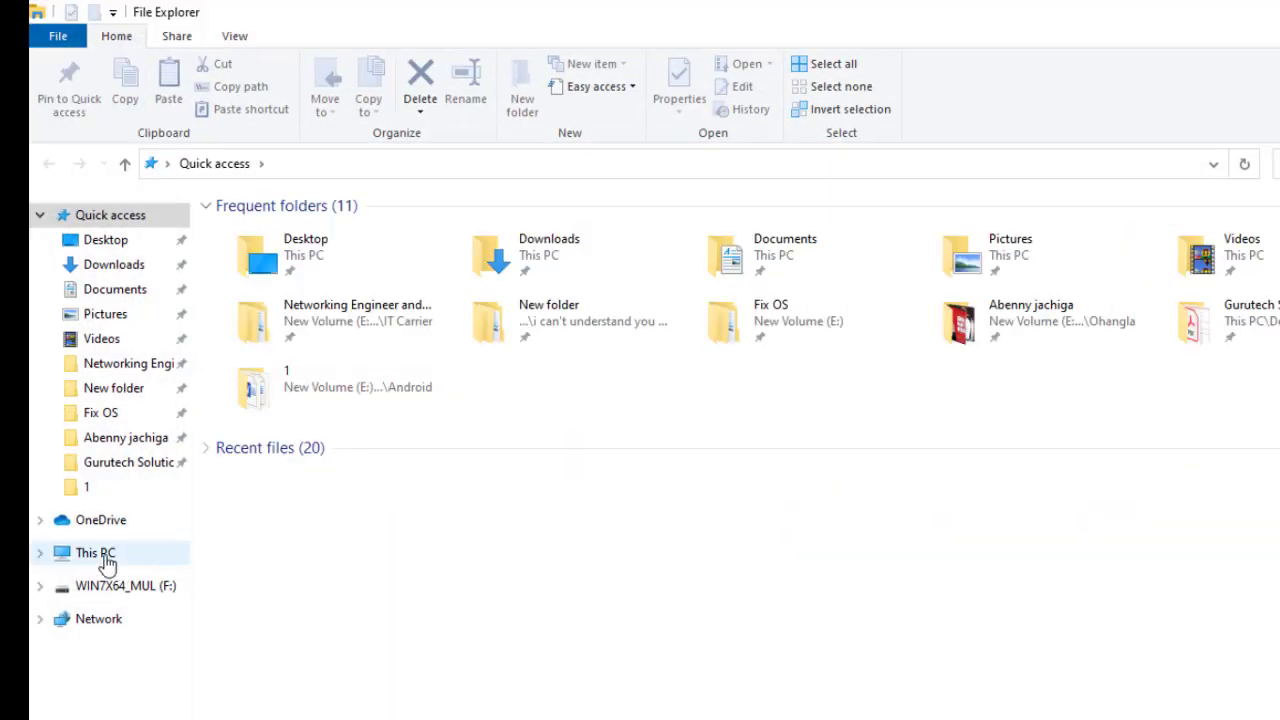
pyautogui.click(103, 556)
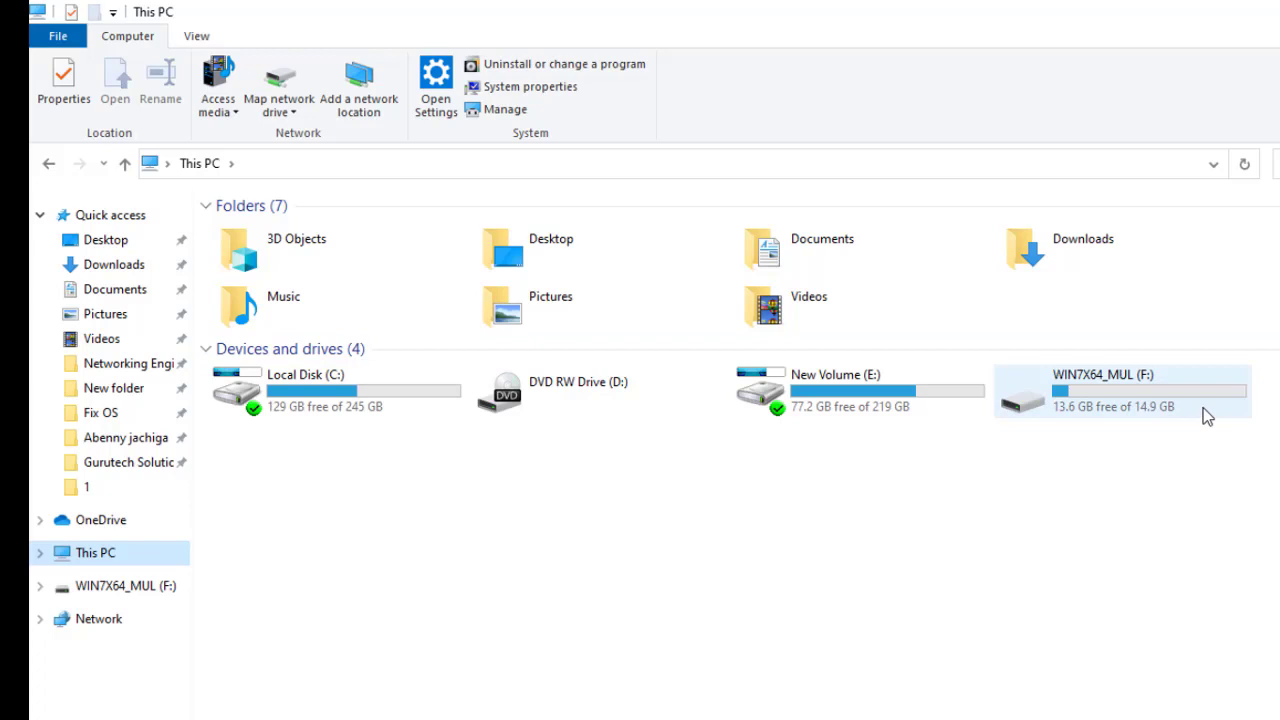
pyautogui.doubleClick(1186, 405)
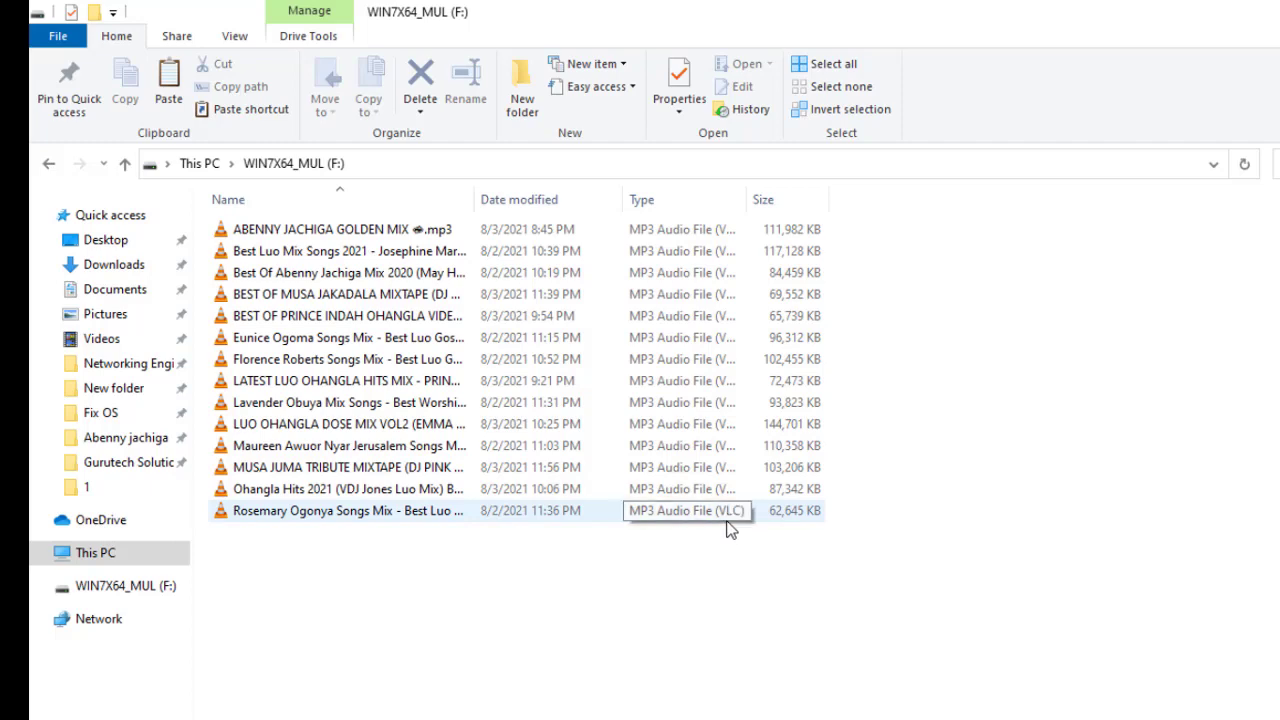
# Step: Select all 14 MP3 files on F: and permanently delete them with Shift+Delete
pyautogui.click(507, 401)
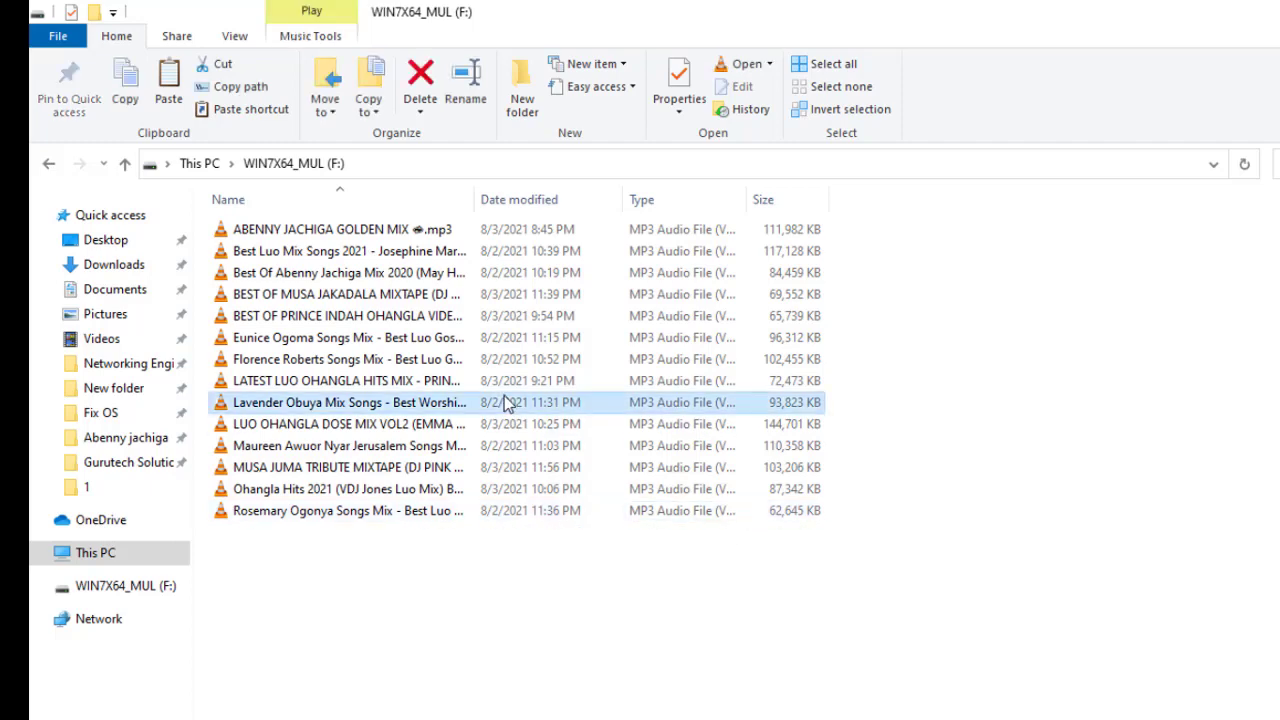
pyautogui.hotkey('ctrl', 'a')
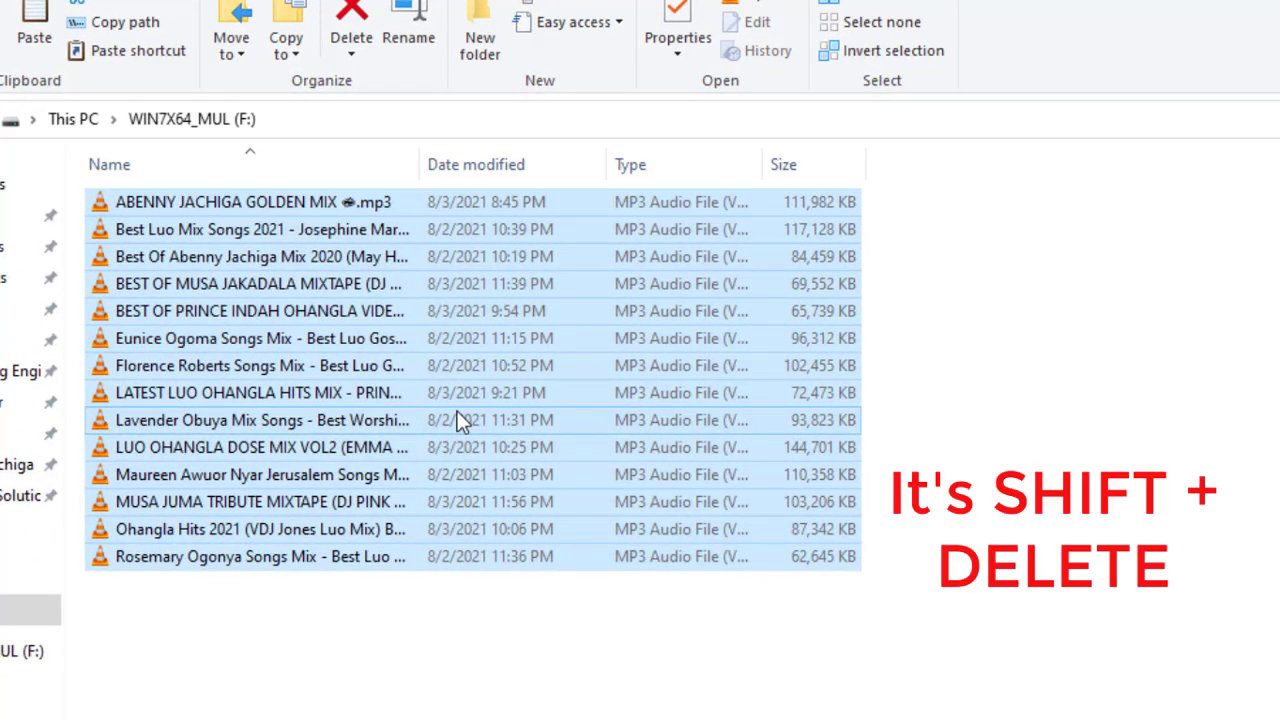
pyautogui.hotkey('shift', 'Delete')
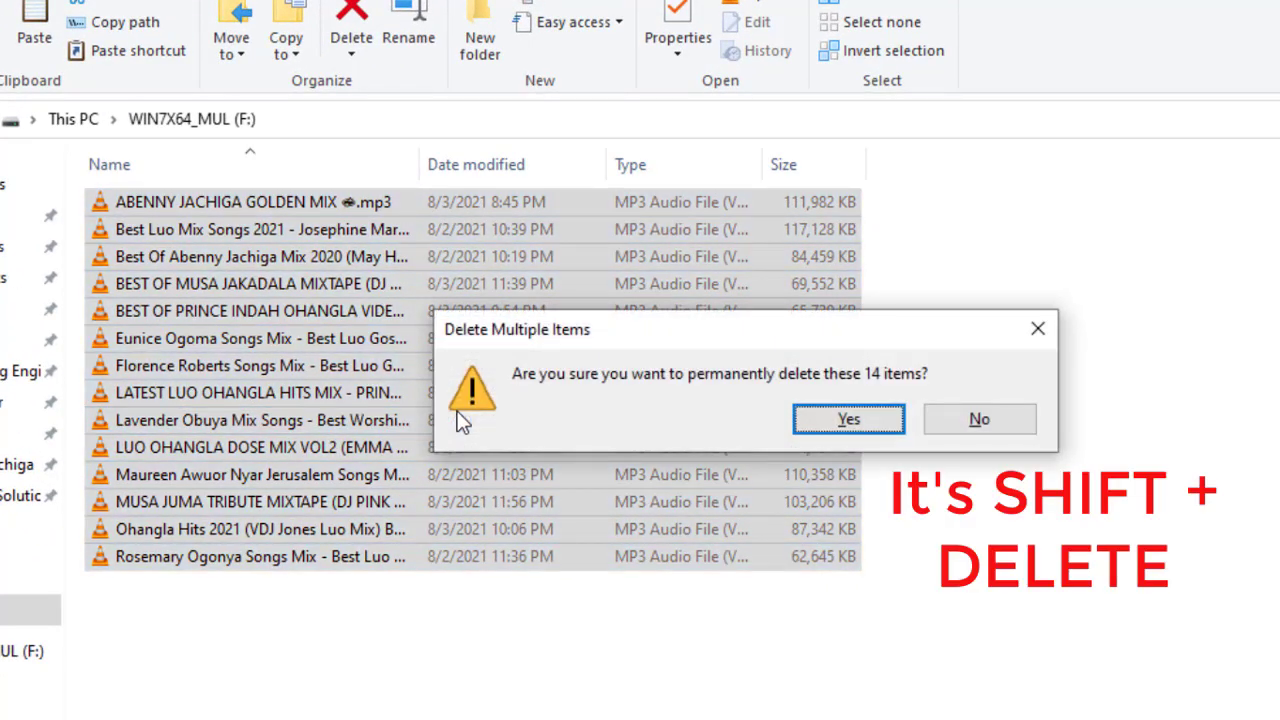
pyautogui.click(861, 421)
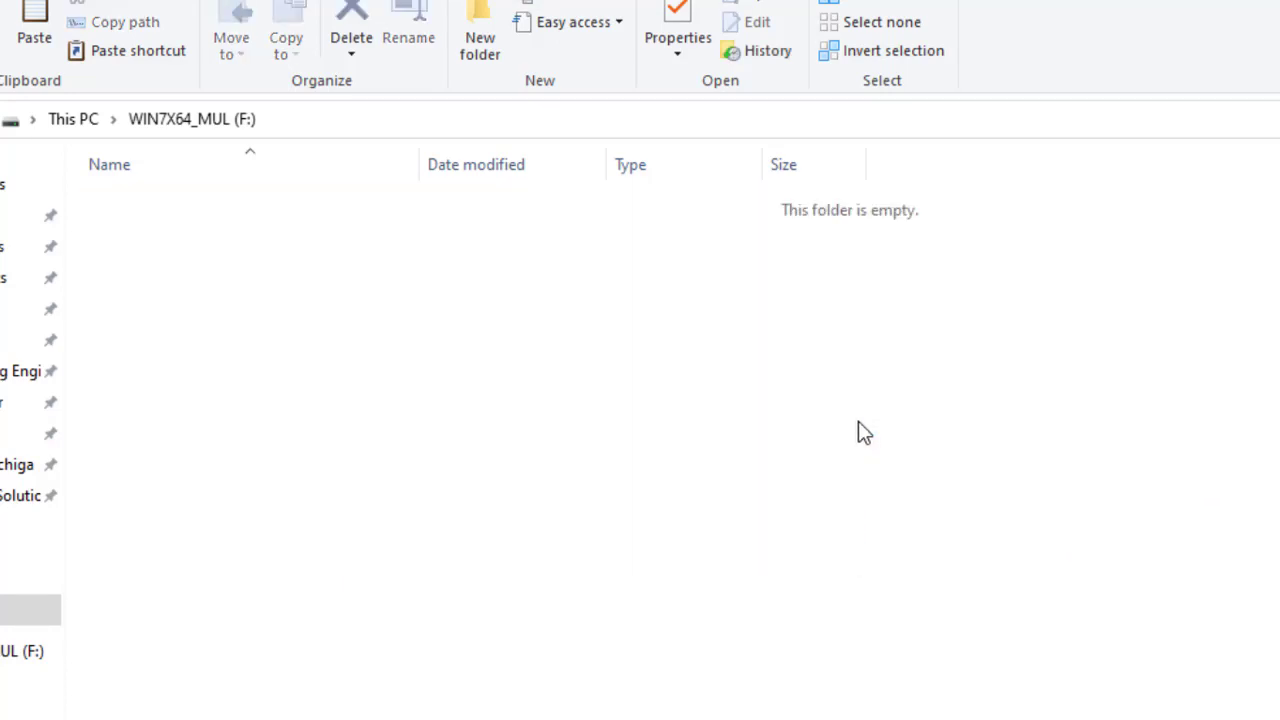
# Step: Choose External Devices Recovery in Recoverit and continue to select the WIN7X64_MUL (F:) drive
pyautogui.click(80, 119)
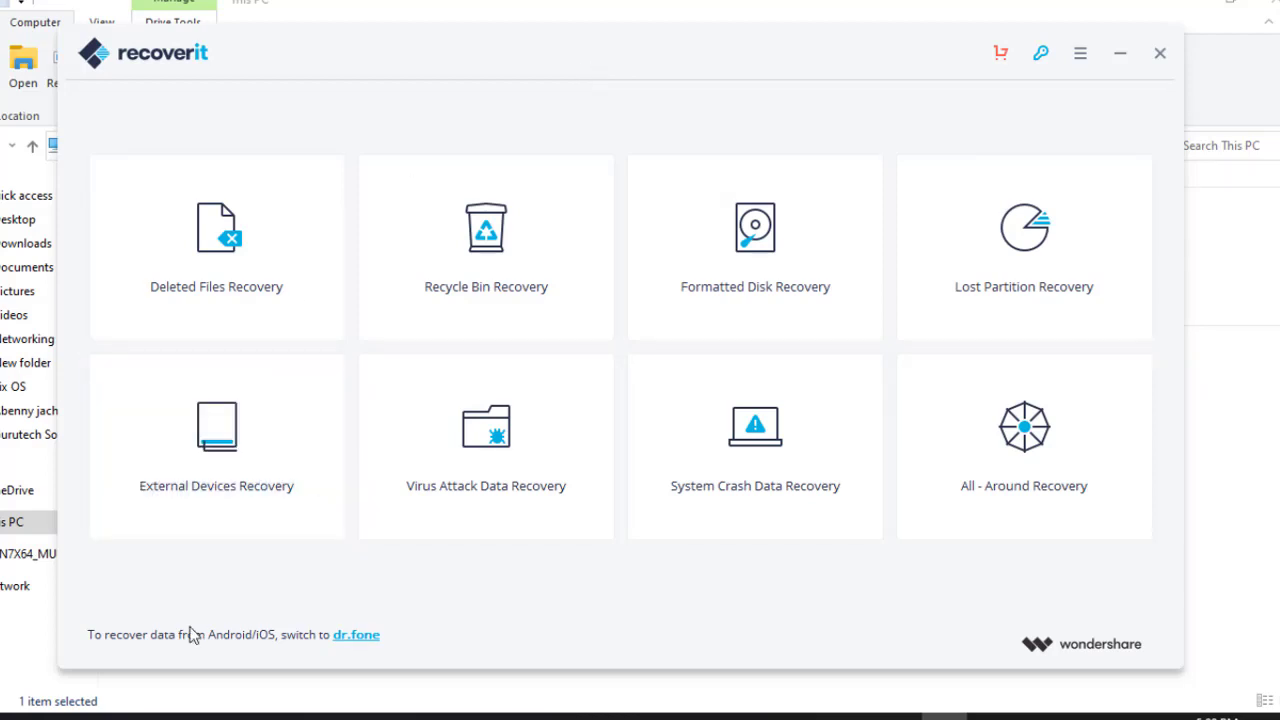
pyautogui.moveTo(150, 522)
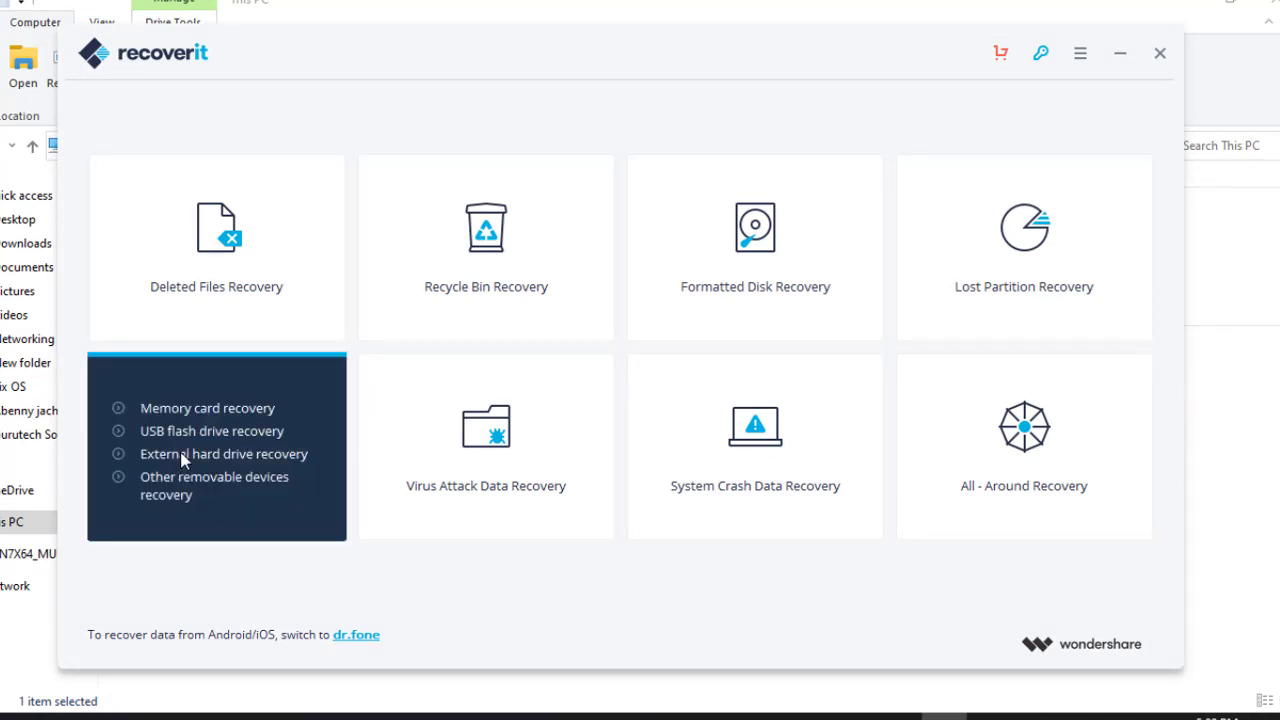
pyautogui.click(181, 458)
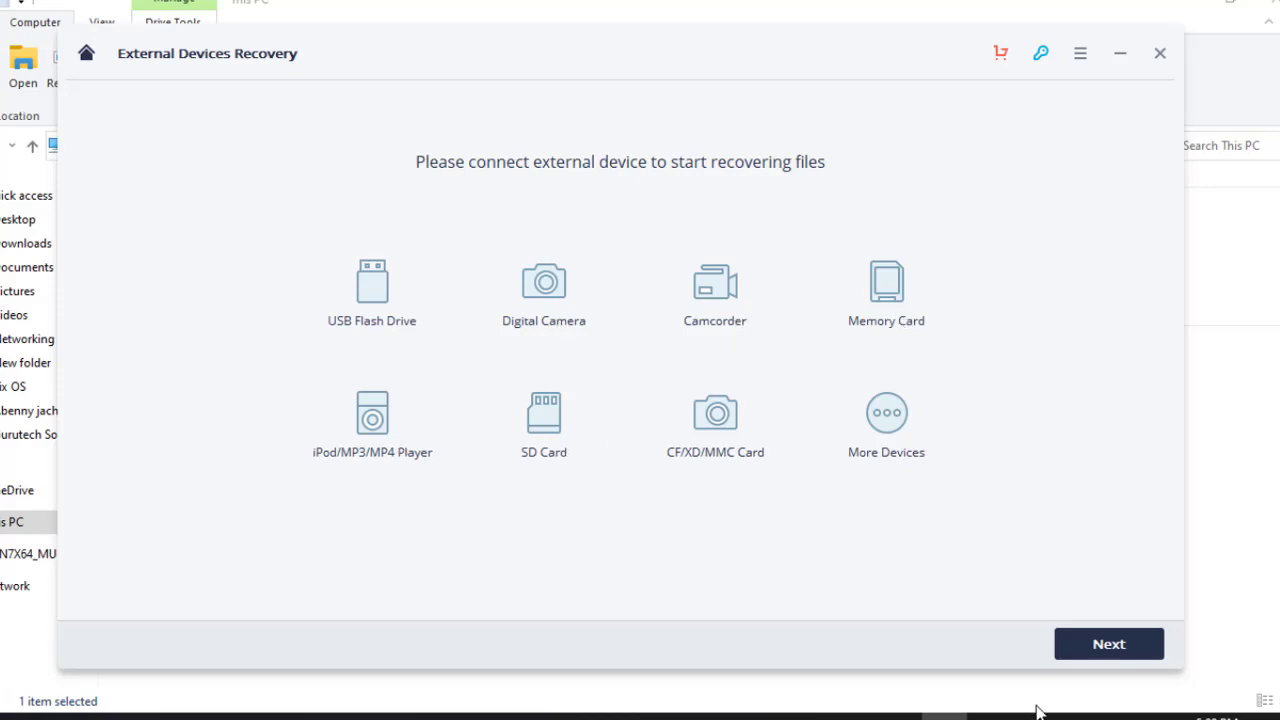
pyautogui.click(1081, 652)
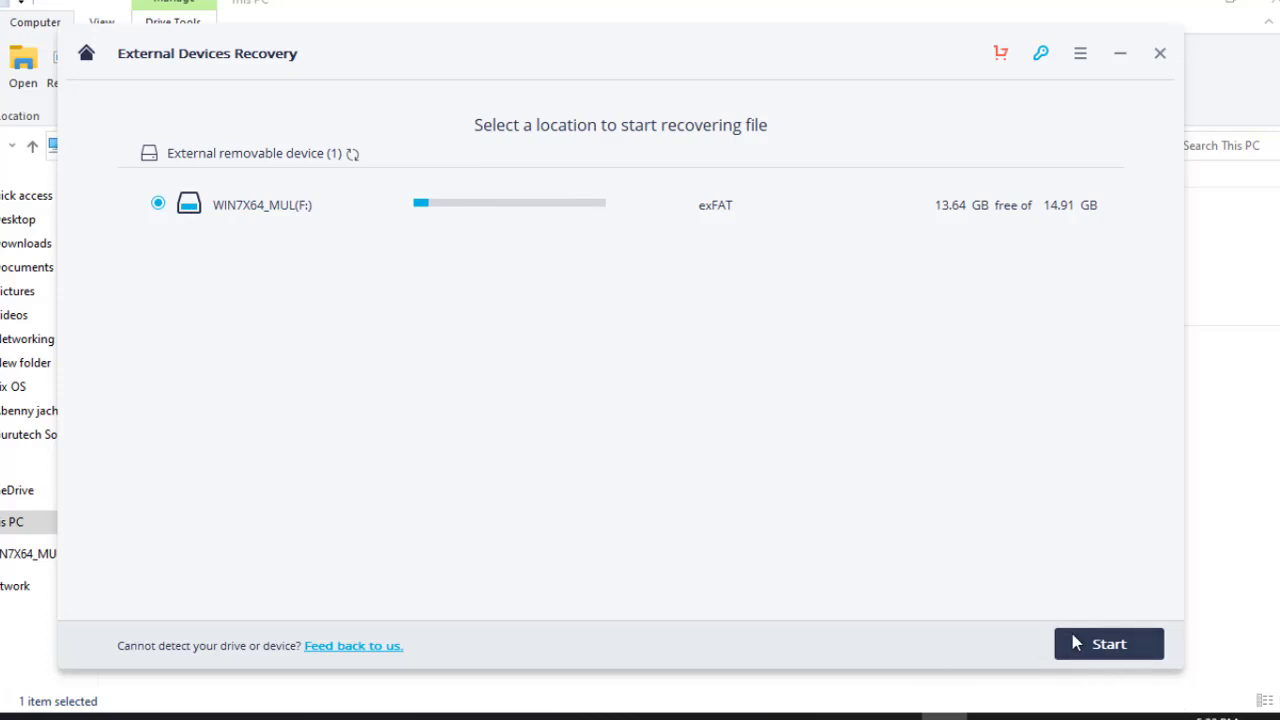
# Step: Start scanning WIN7X64_MUL (F:) and browse the found MP3 files as results appear
pyautogui.click(1107, 646)
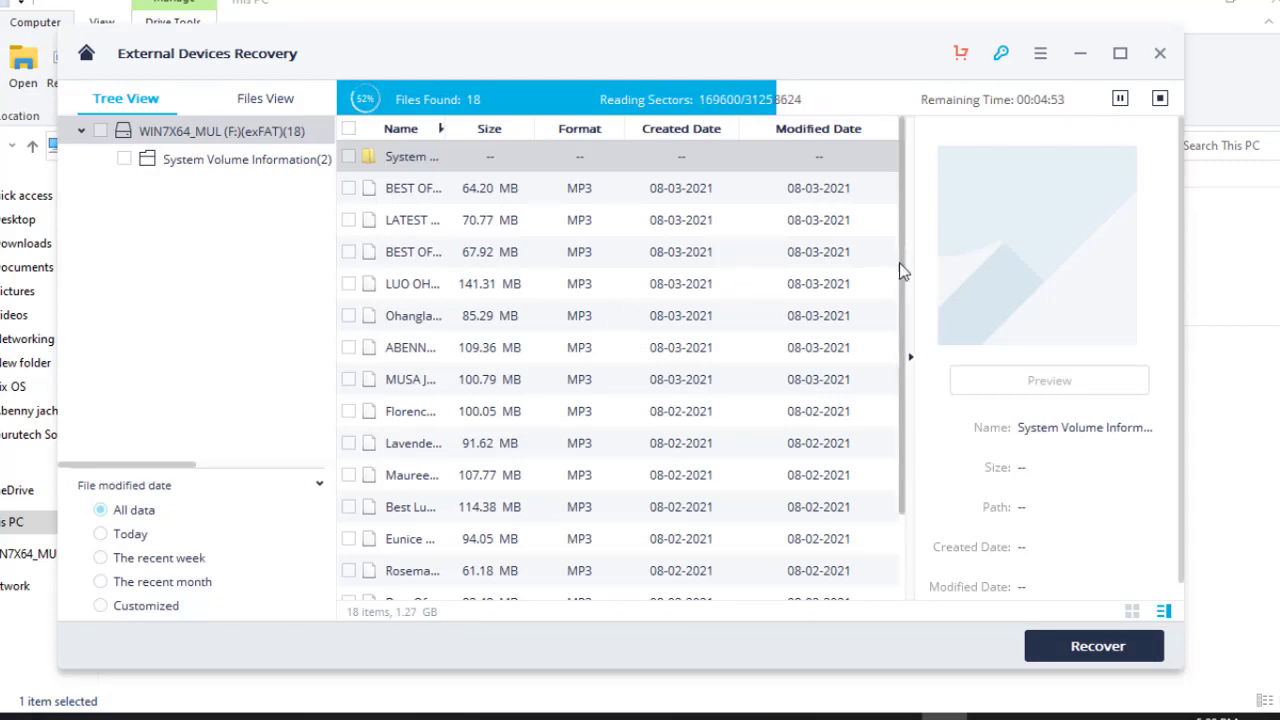
pyautogui.scroll(-1, 900, 300)
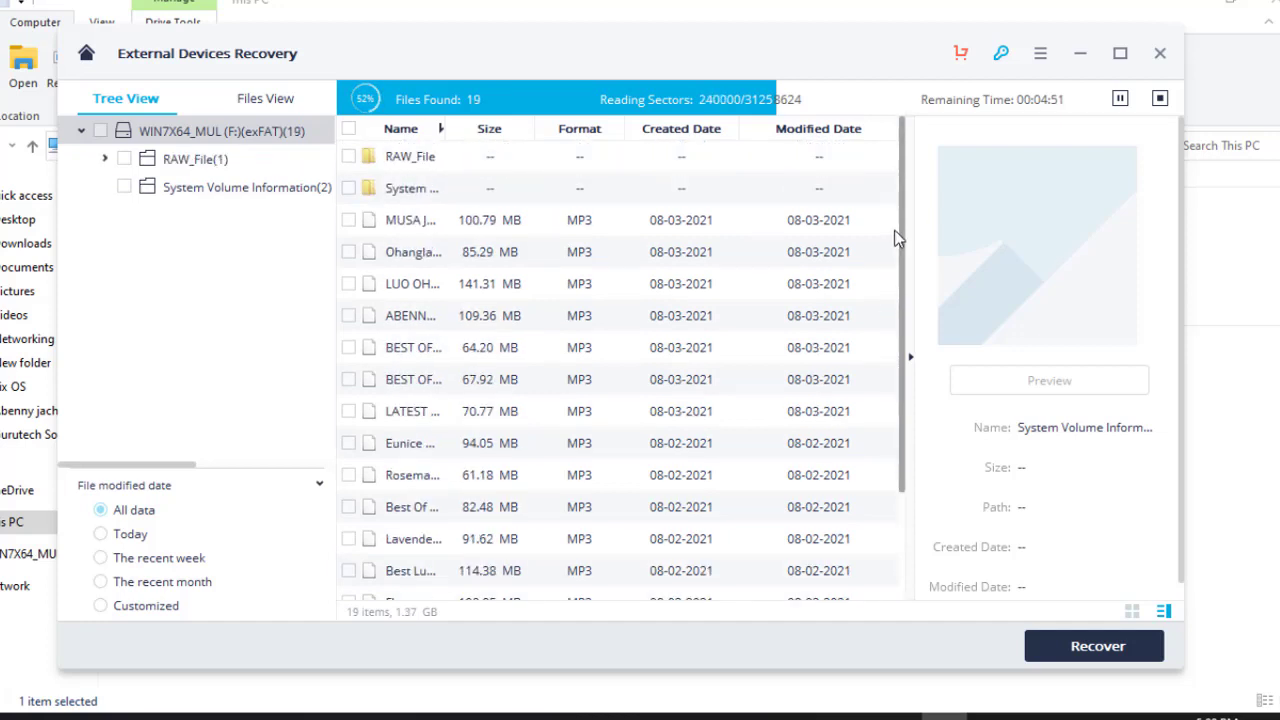
pyautogui.scroll(-2, 900, 280)
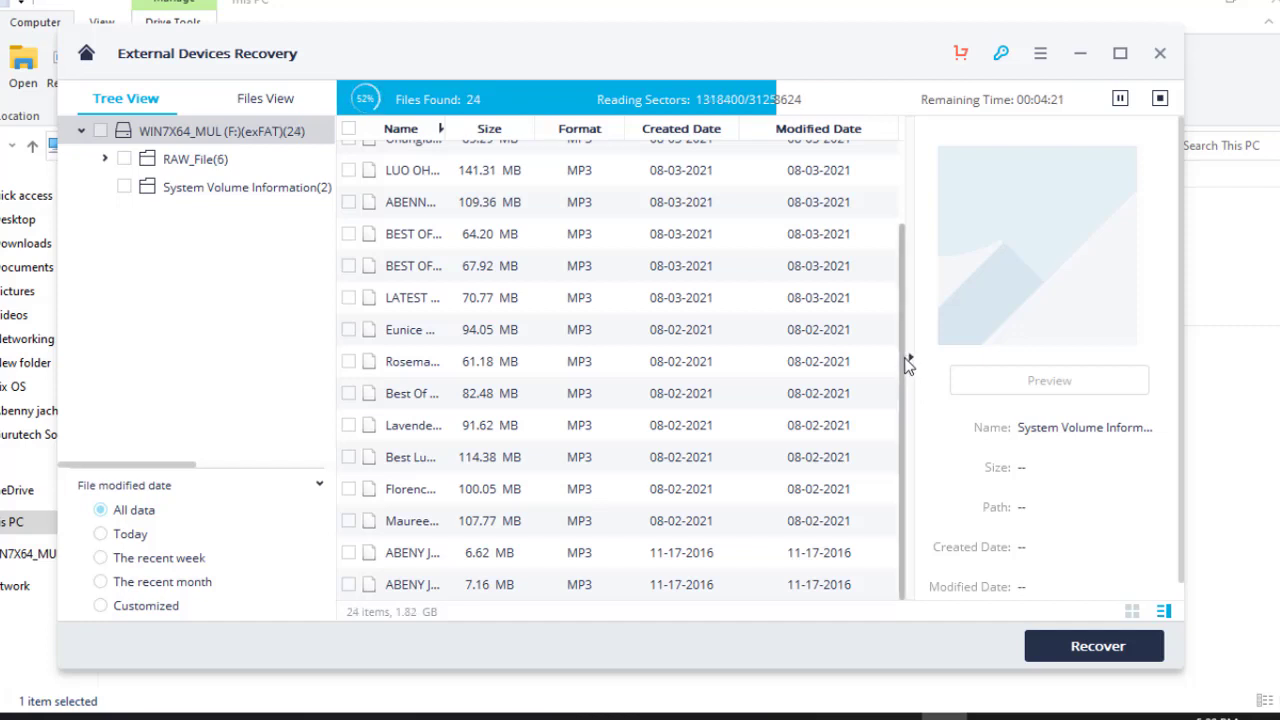
pyautogui.moveTo(905, 297); pyautogui.dragTo(903, 343)
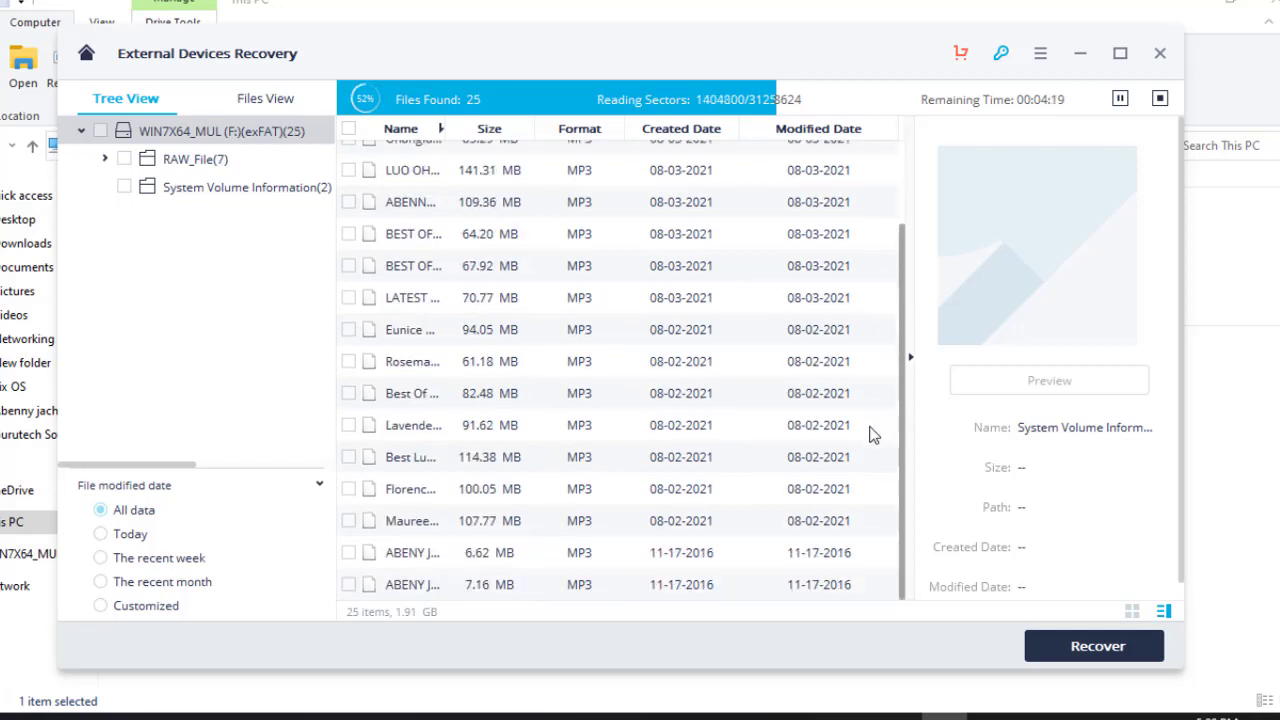
pyautogui.scroll(3, 866, 240)
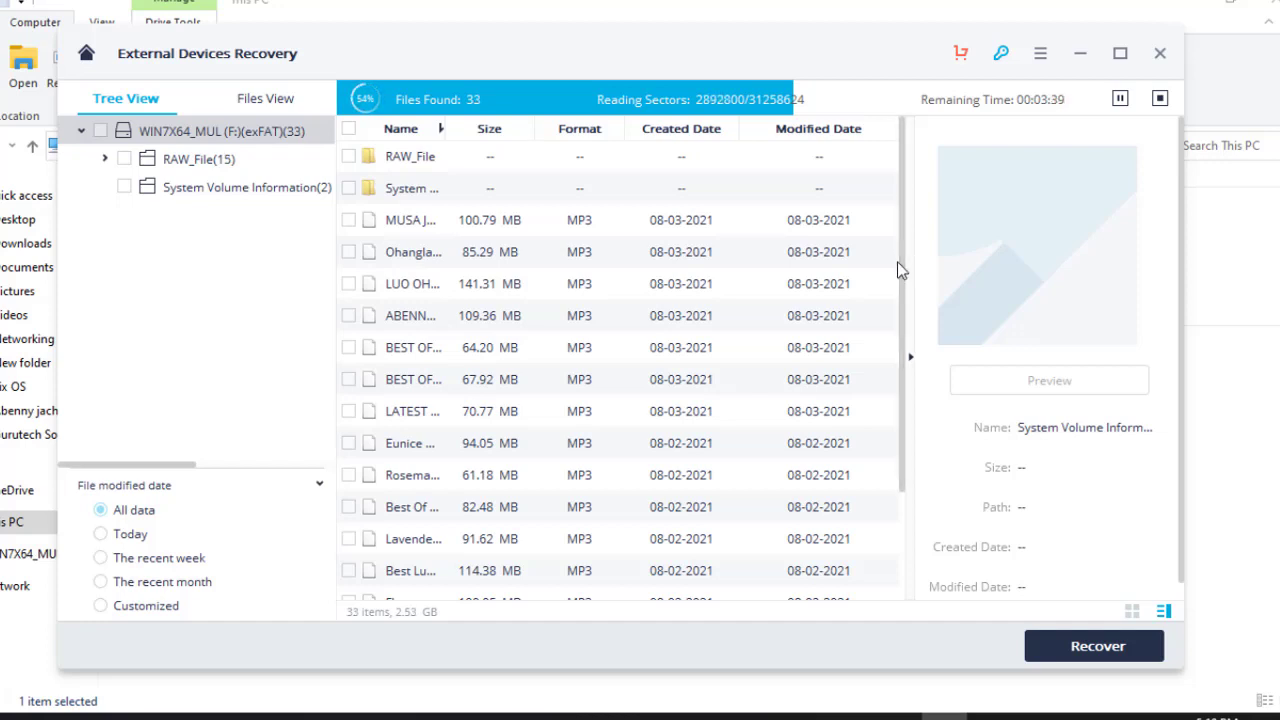
# Step: Inspect the 61.18 MB and 82.48 MB MP3 results while scrolling the growing found-items list
pyautogui.click(887, 464)
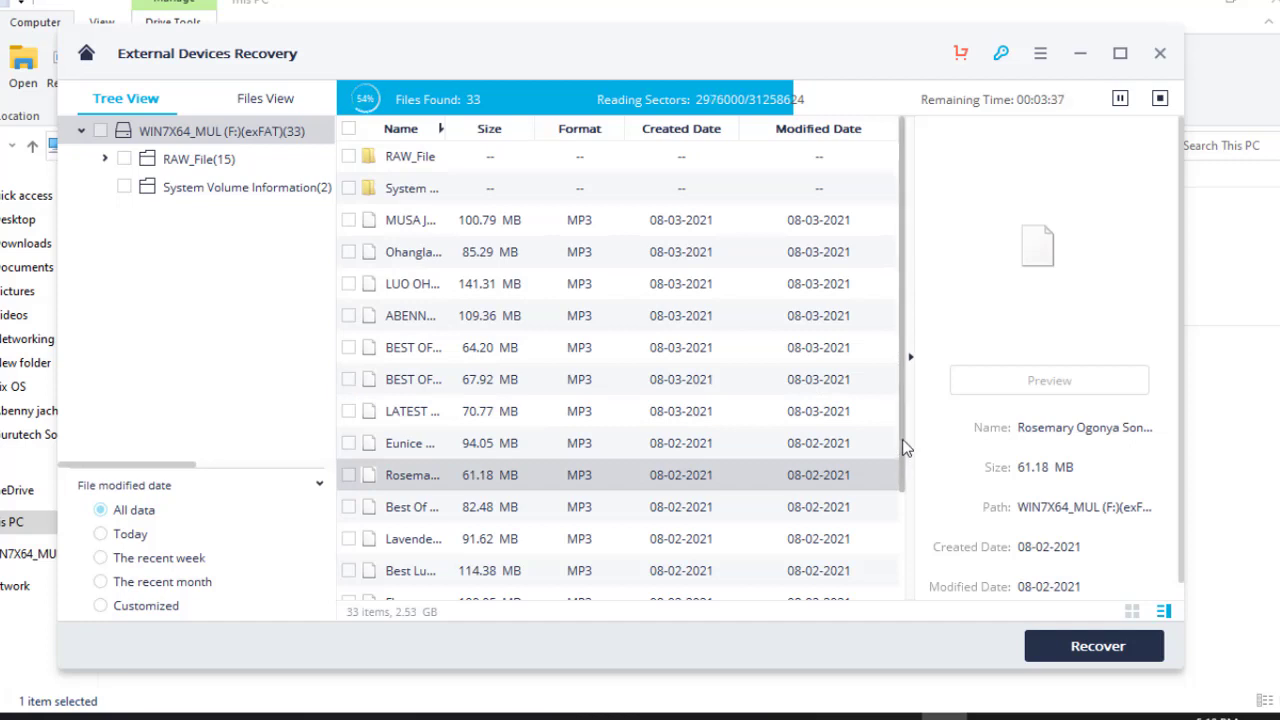
pyautogui.moveTo(901, 433); pyautogui.dragTo(903, 583)
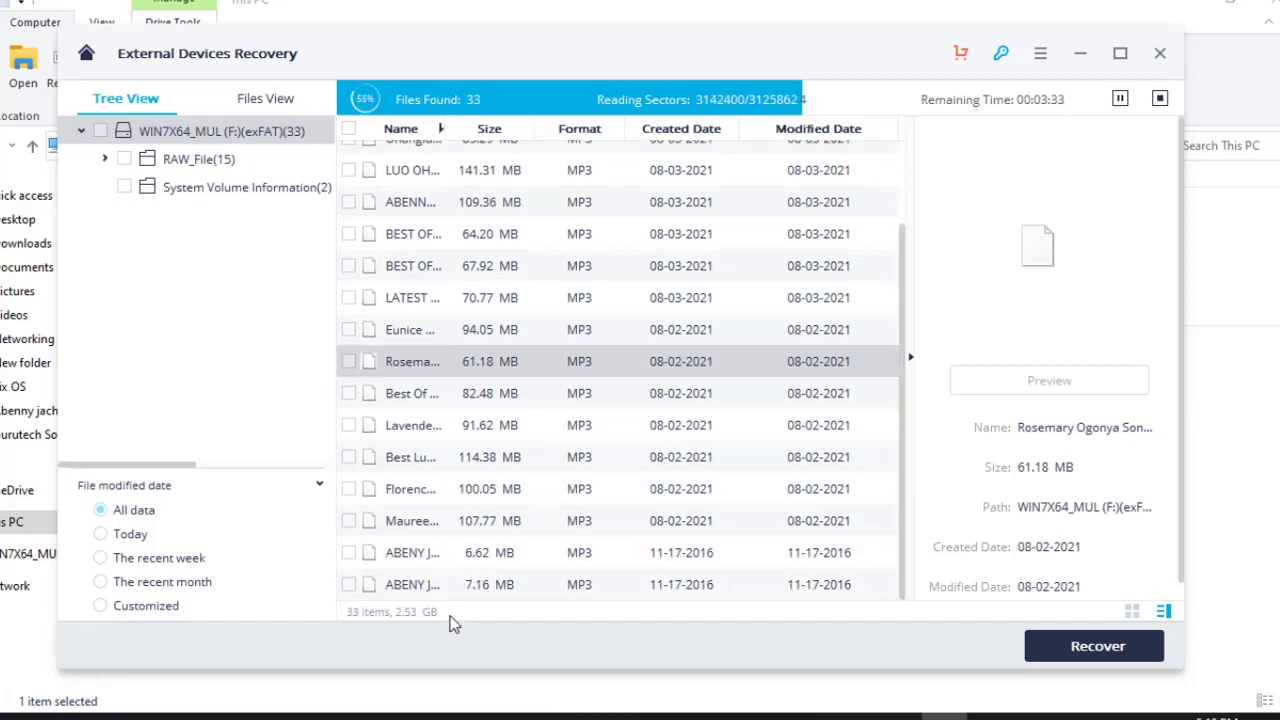
pyautogui.click(898, 388)
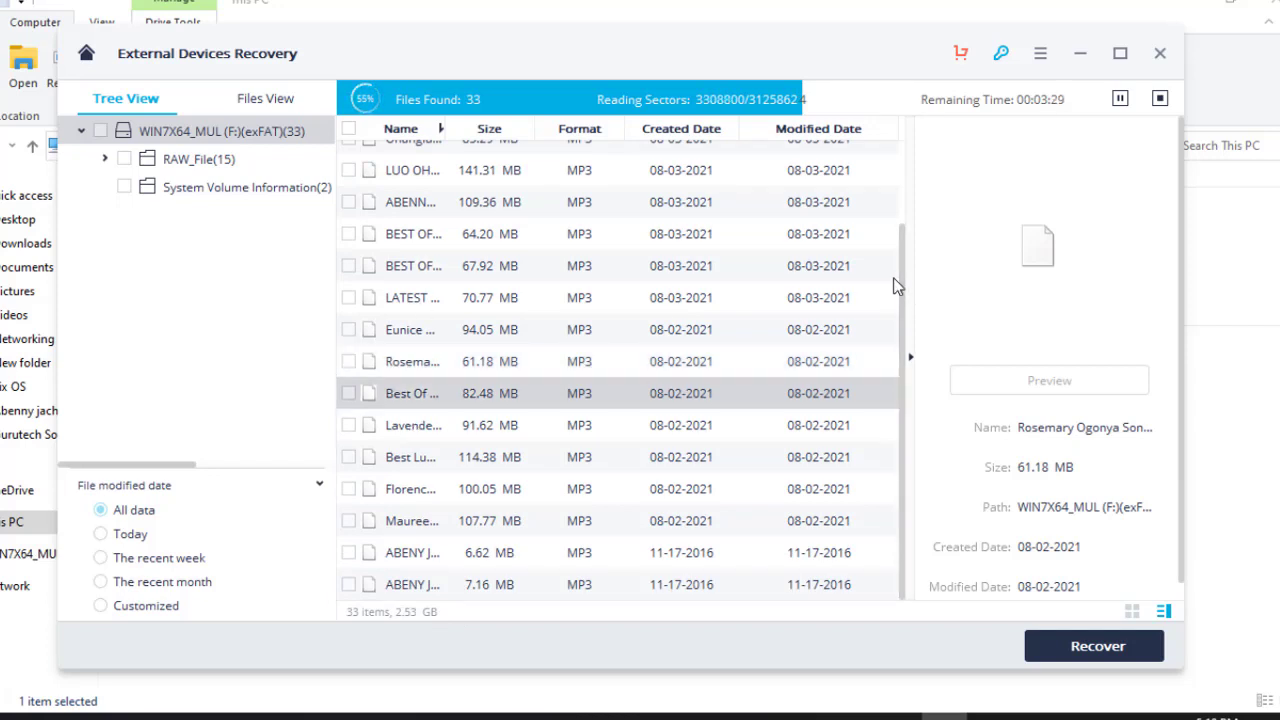
pyautogui.moveTo(900, 288); pyautogui.dragTo(908, 182)
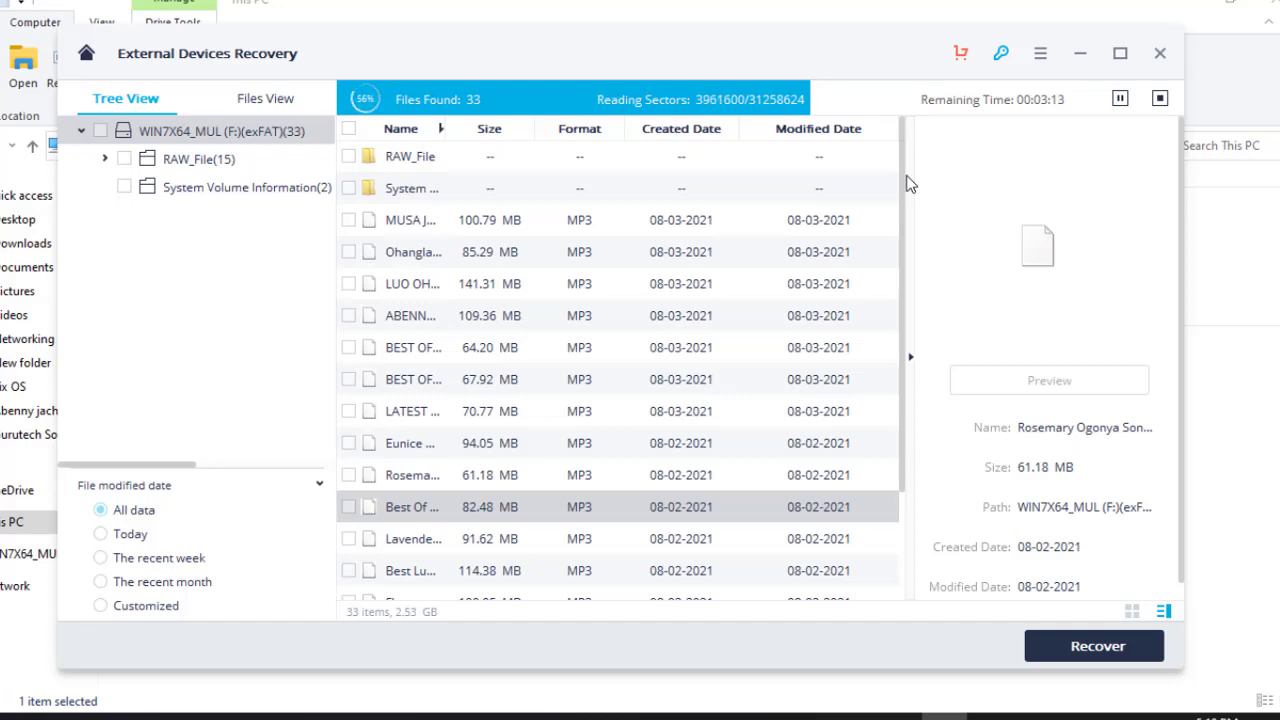
pyautogui.scroll(-2, 902, 180)
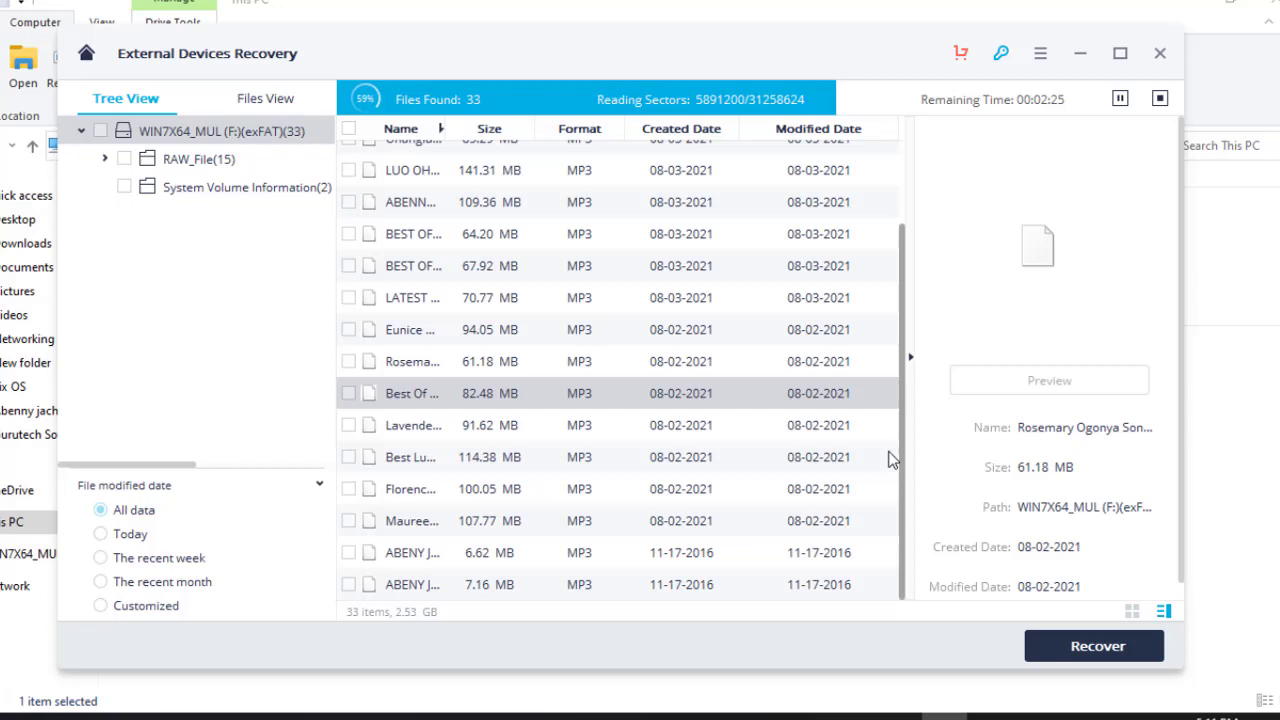
pyautogui.moveTo(898, 298); pyautogui.dragTo(897, 190)
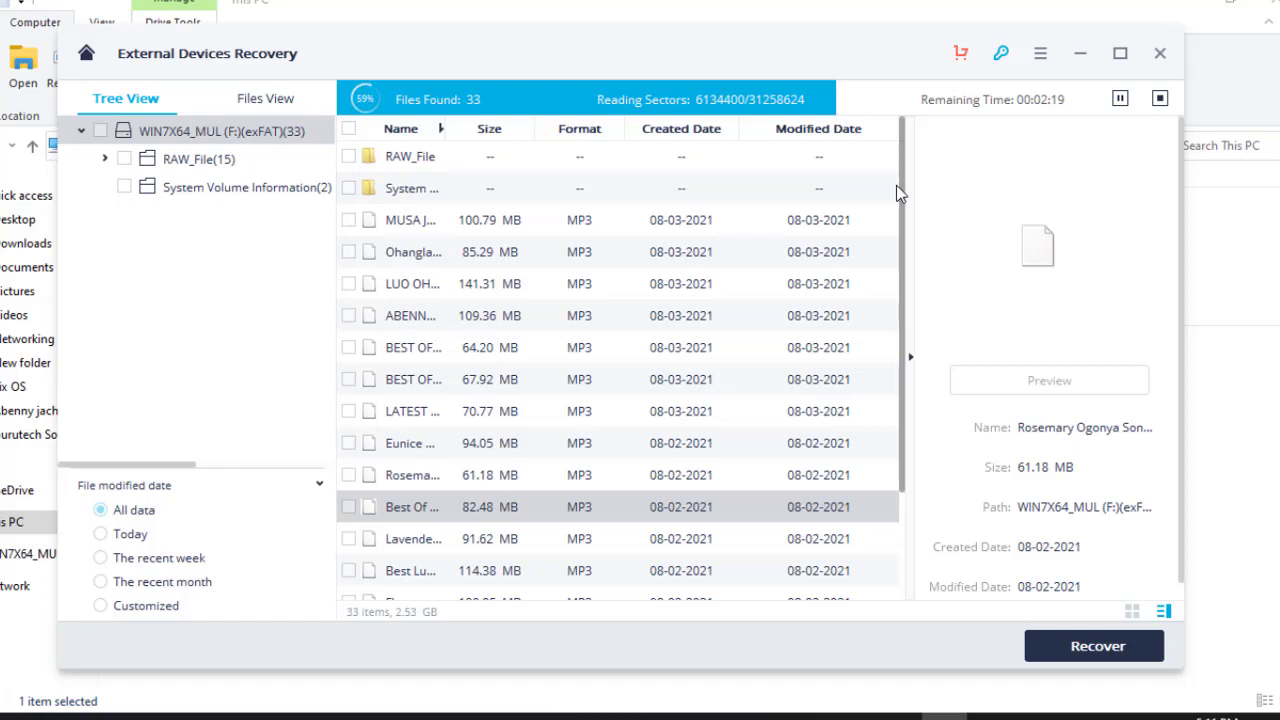
pyautogui.moveTo(896, 185); pyautogui.dragTo(908, 352)
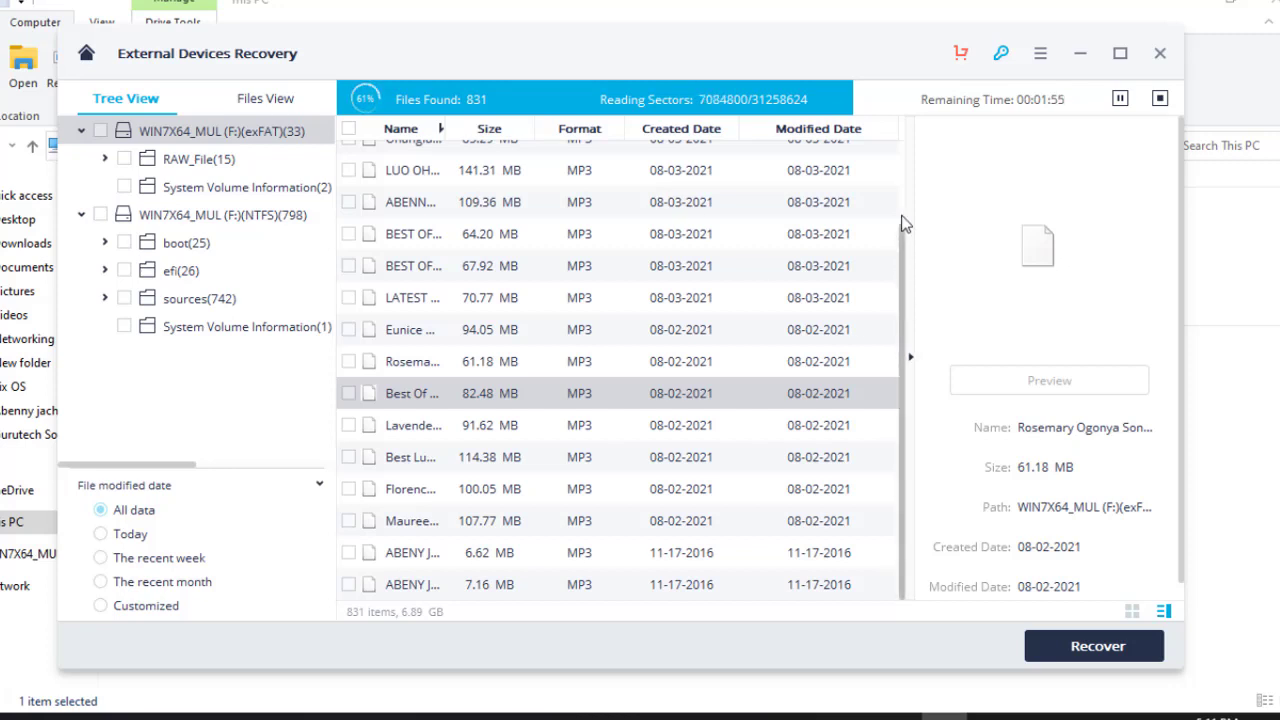
pyautogui.moveTo(906, 226); pyautogui.dragTo(905, 162)
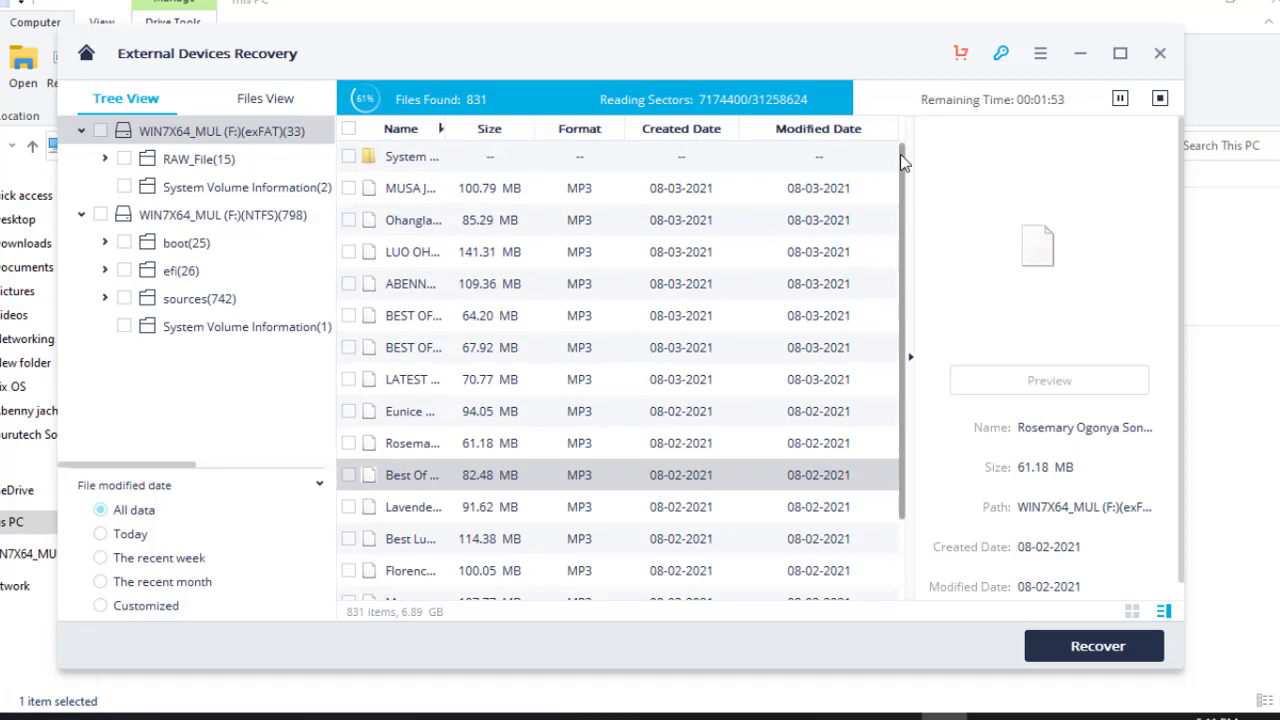
# Step: Stop the scan, check all 33 found exFAT items, and send them to recovery
pyautogui.click(1160, 101)
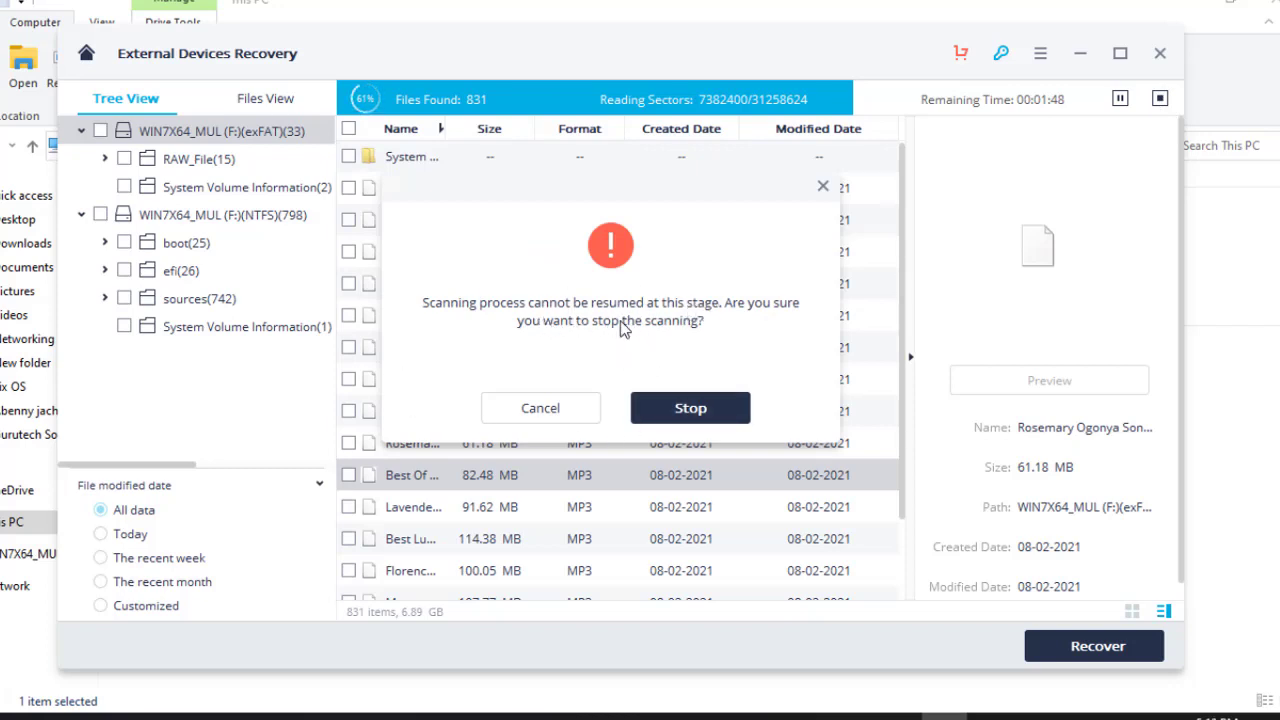
pyautogui.click(689, 408)
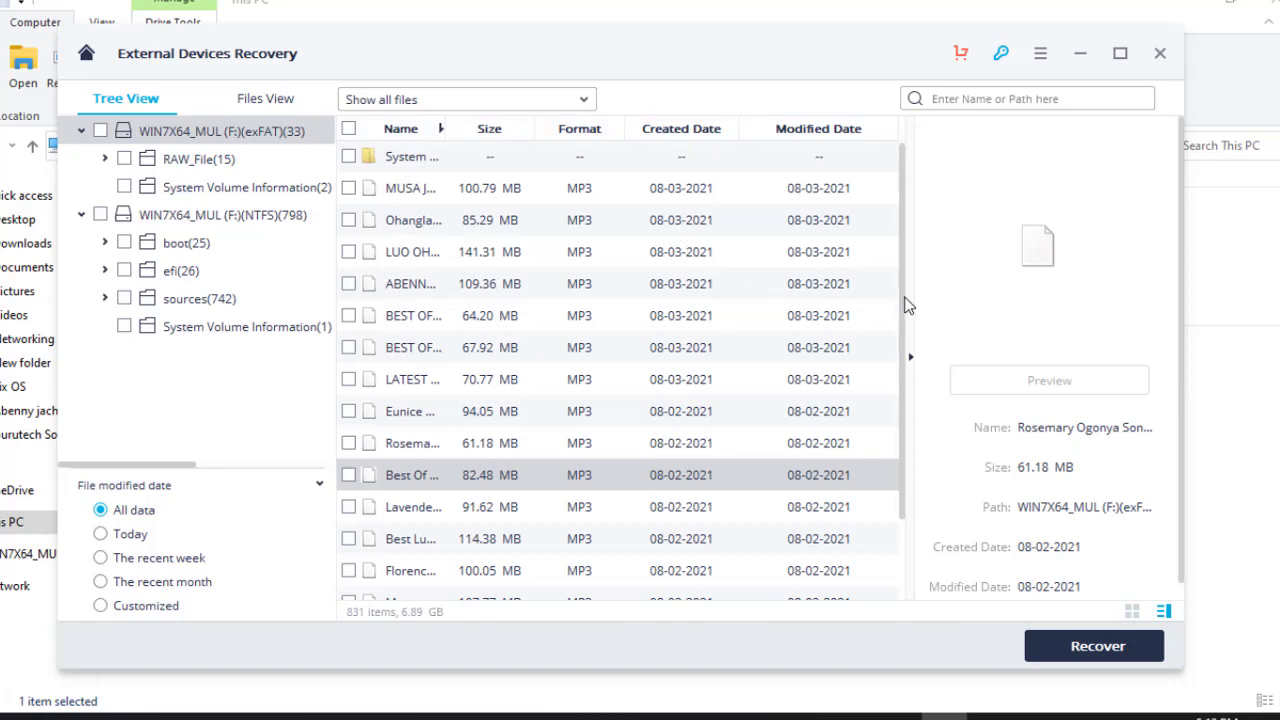
pyautogui.click(348, 129)
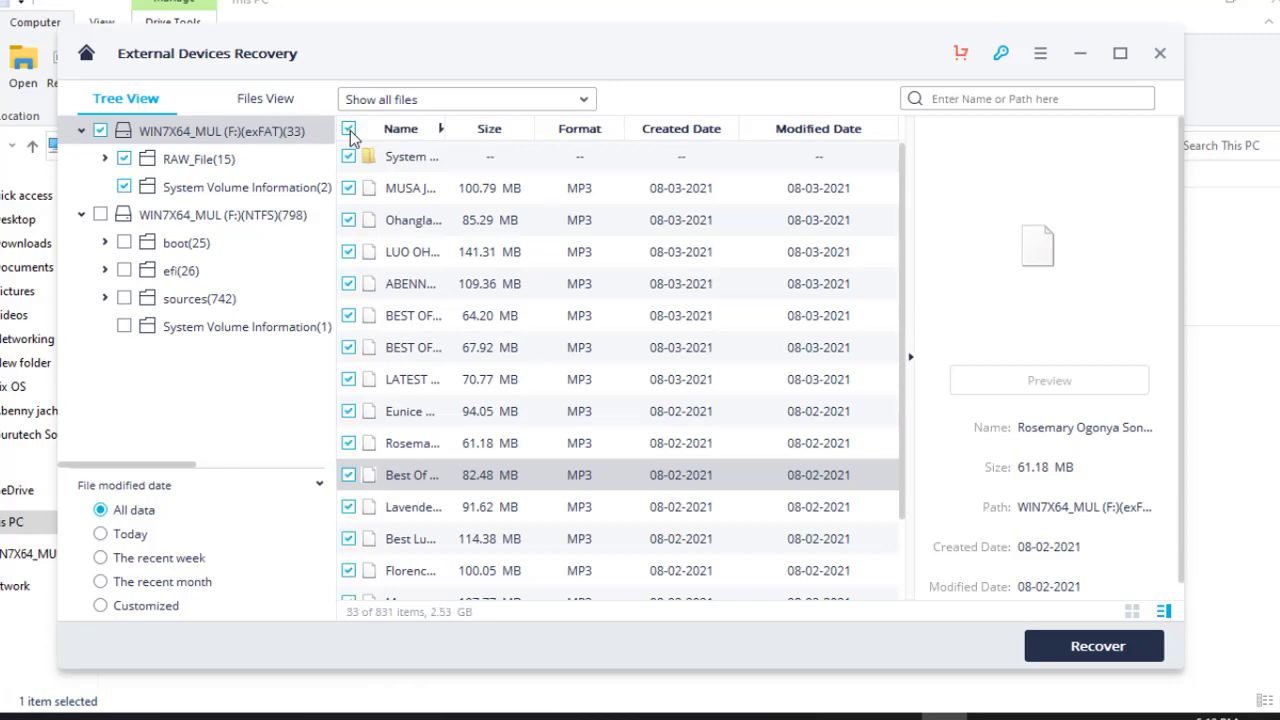
pyautogui.click(1073, 652)
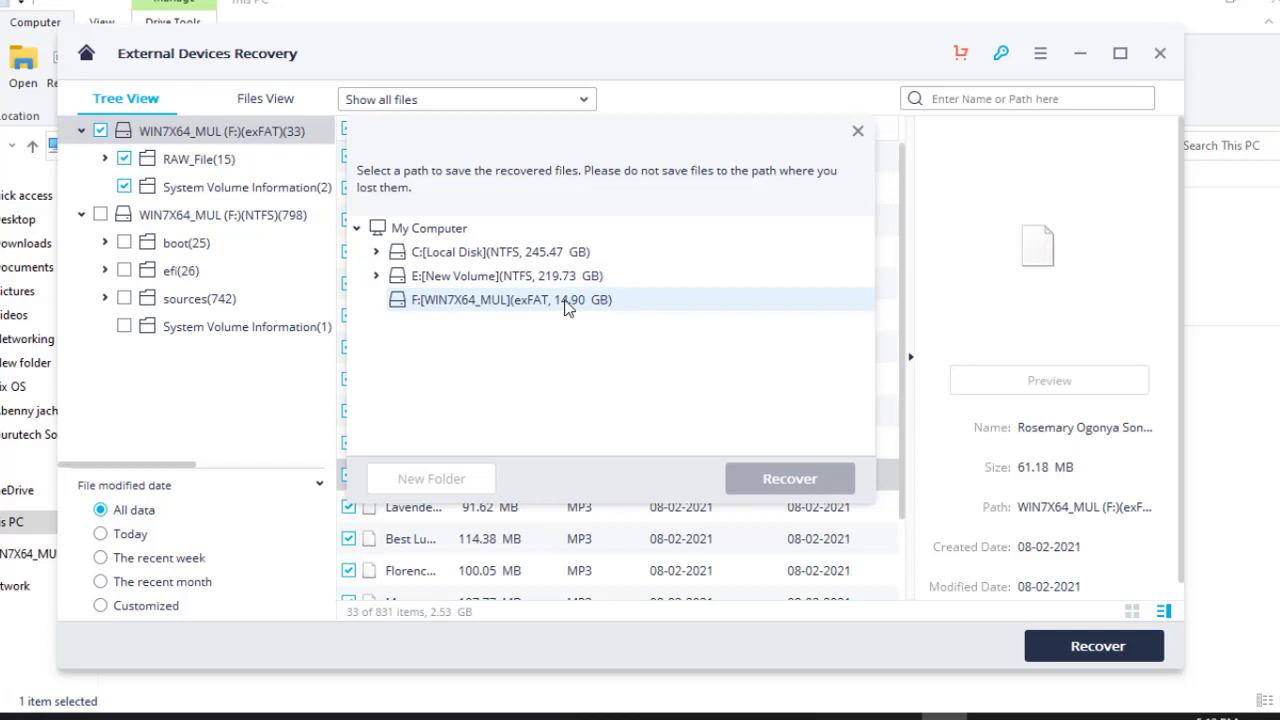
# Step: Attempt saving to drive F:, then cancel the source-partition warning
pyautogui.click(534, 304)
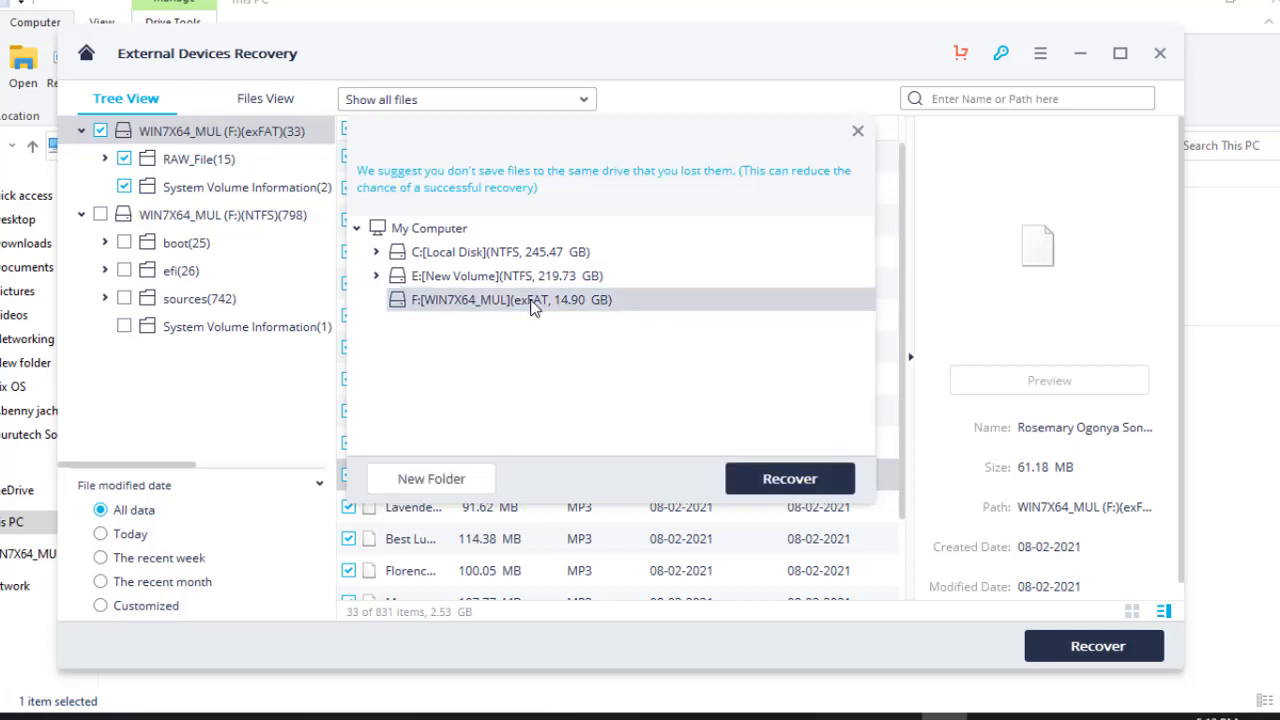
pyautogui.click(788, 479)
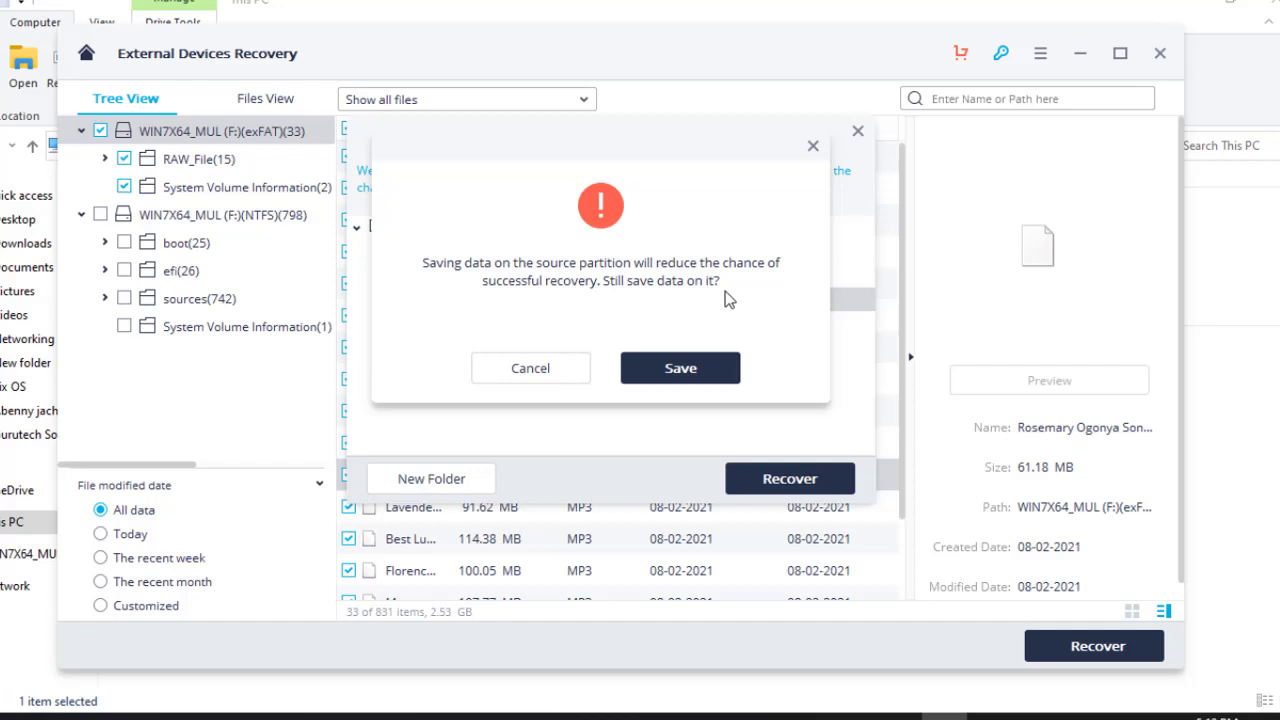
pyautogui.click(530, 372)
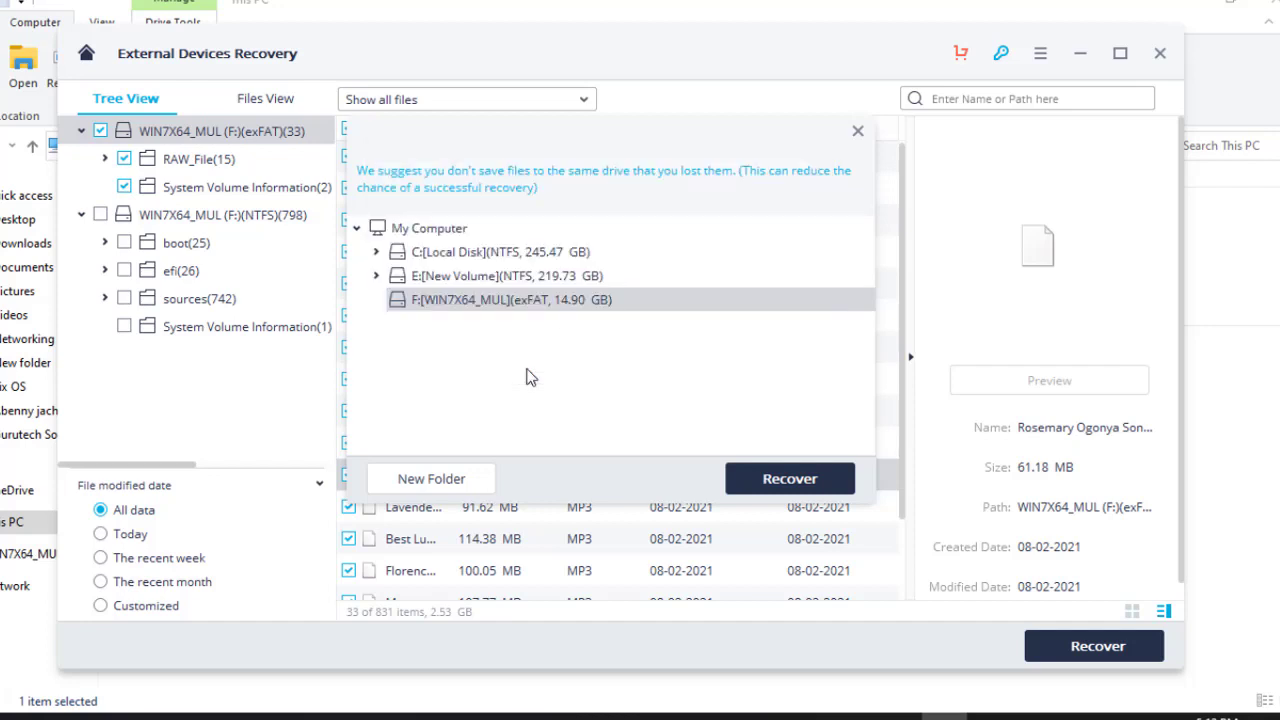
# Step: Recover the 33 files into the C:\Users\Public folder instead
pyautogui.click(376, 253)
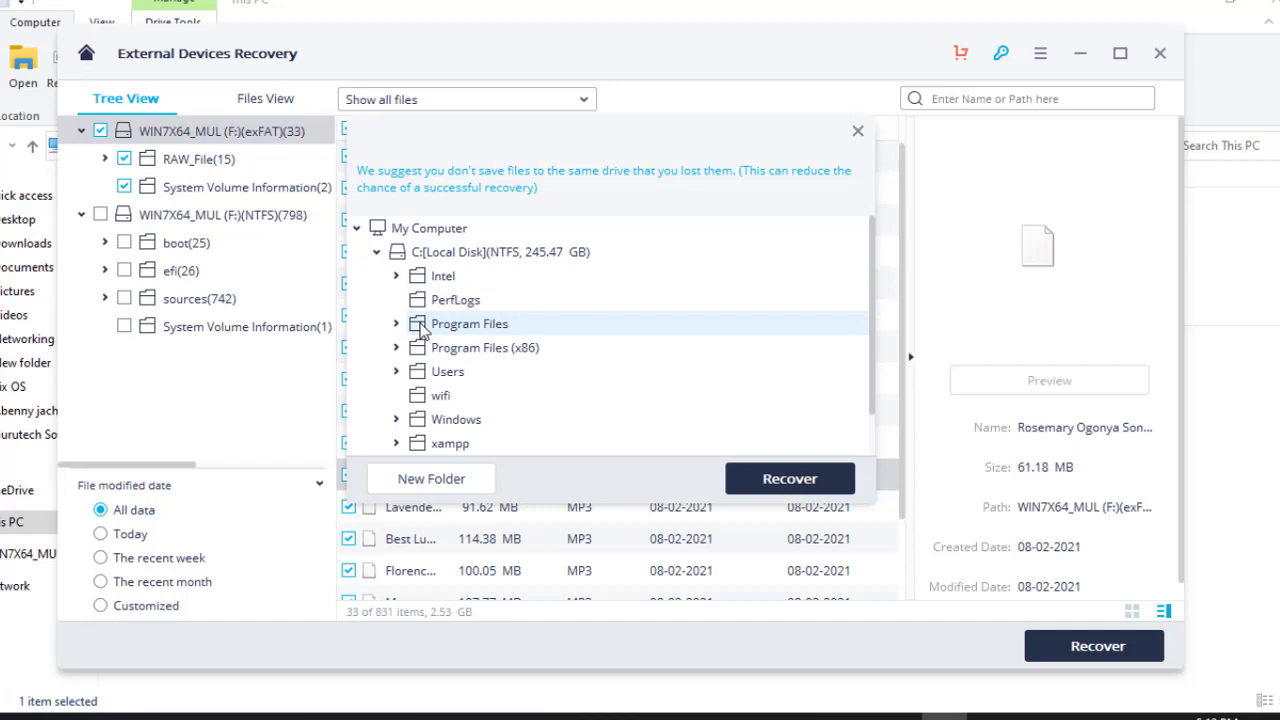
pyautogui.click(395, 372)
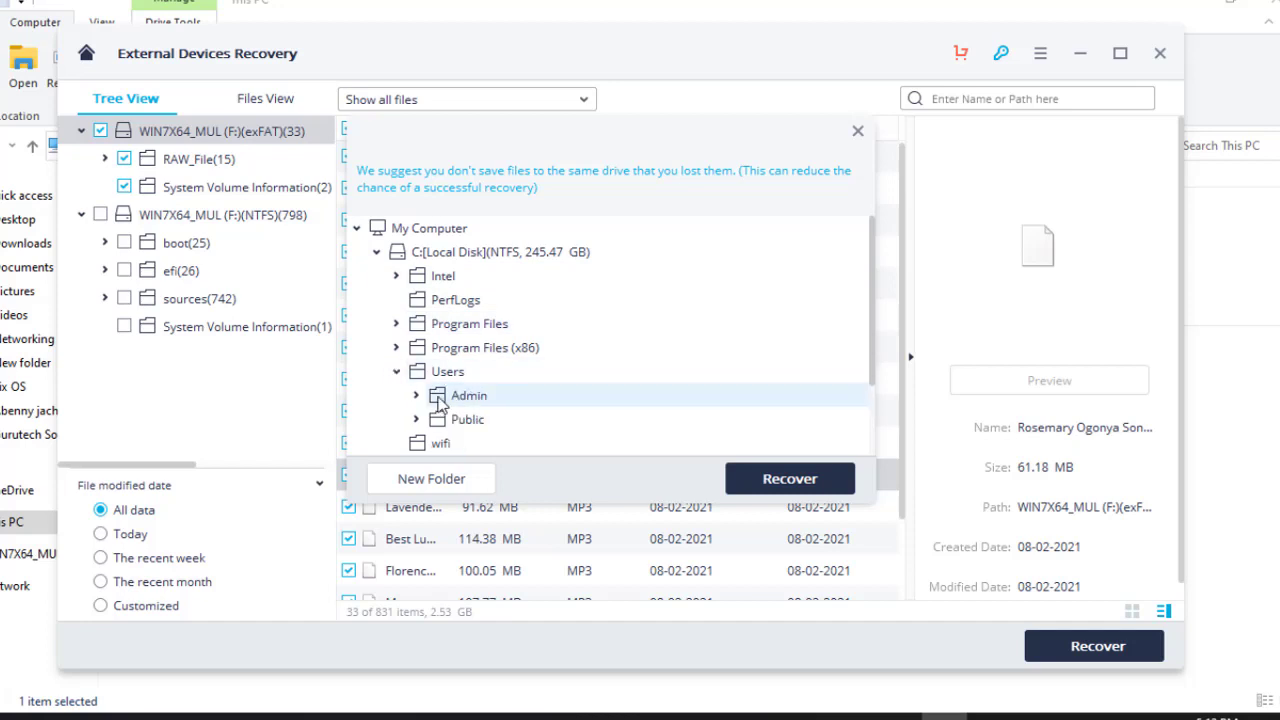
pyautogui.click(417, 396)
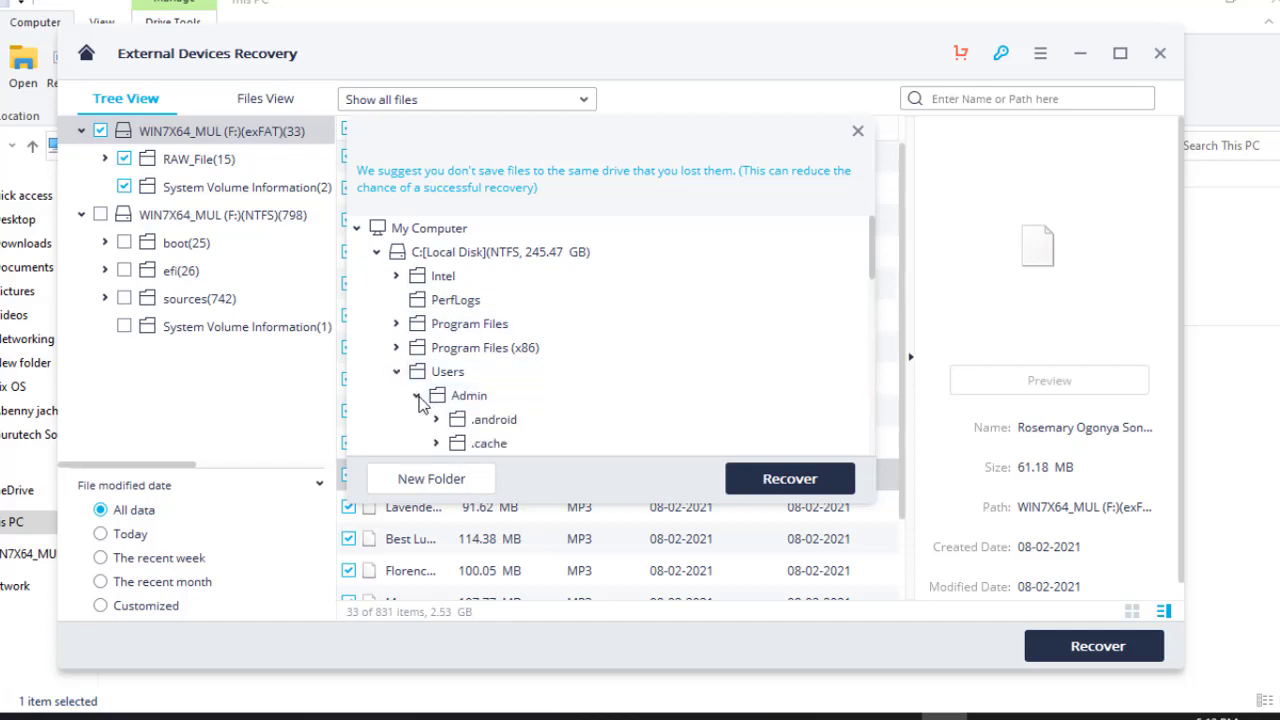
pyautogui.click(417, 396)
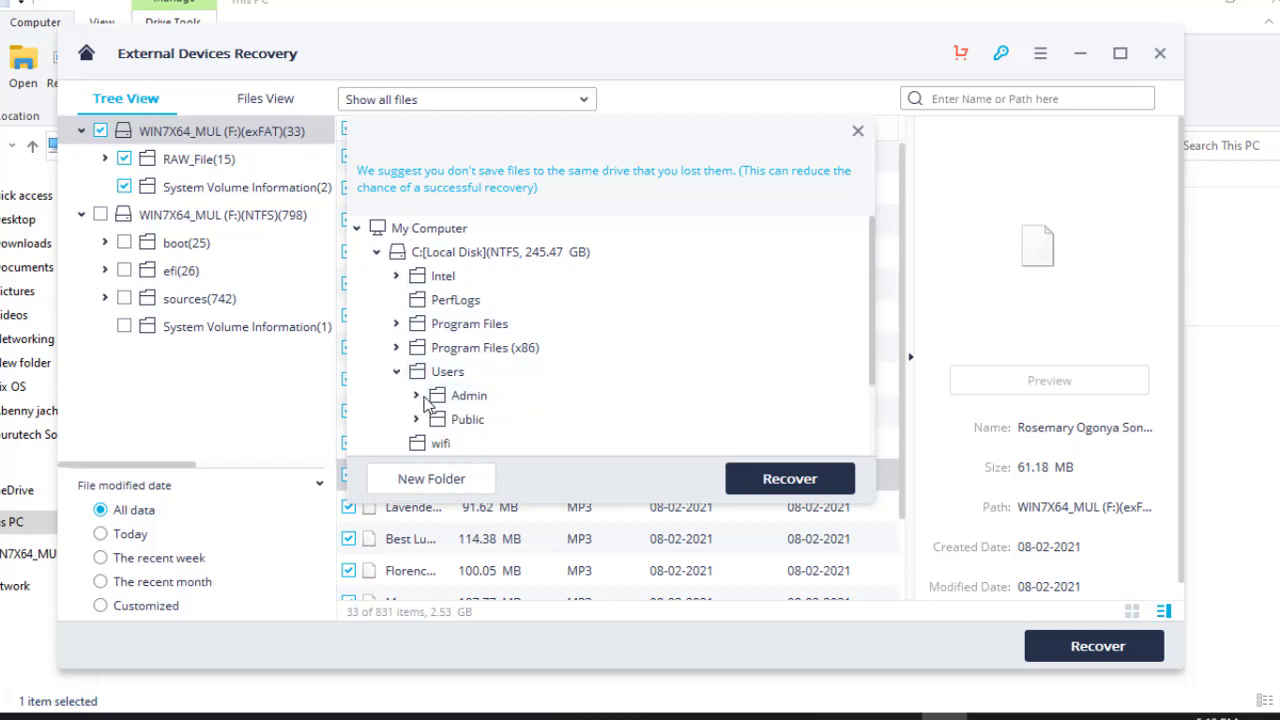
pyautogui.click(491, 422)
pyautogui.click(812, 482)
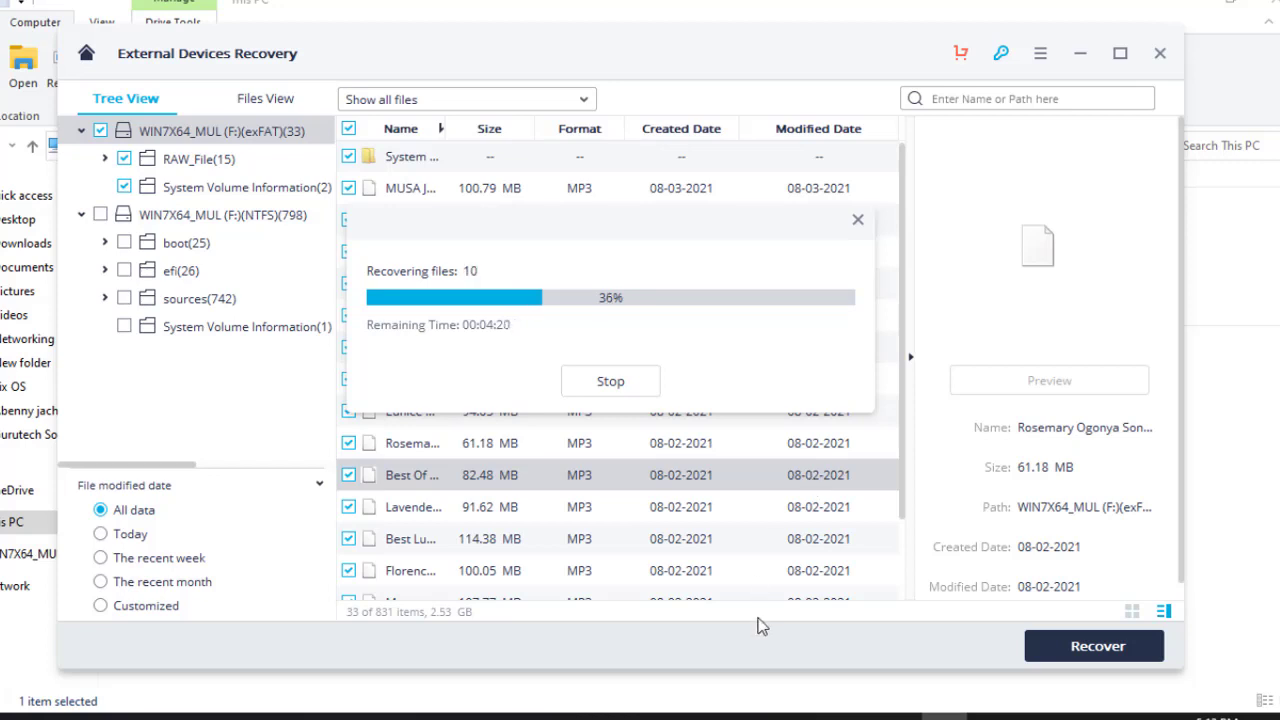
# Step: Load getintopc.com in a new Chrome tab
pyautogui.click(714, 716)
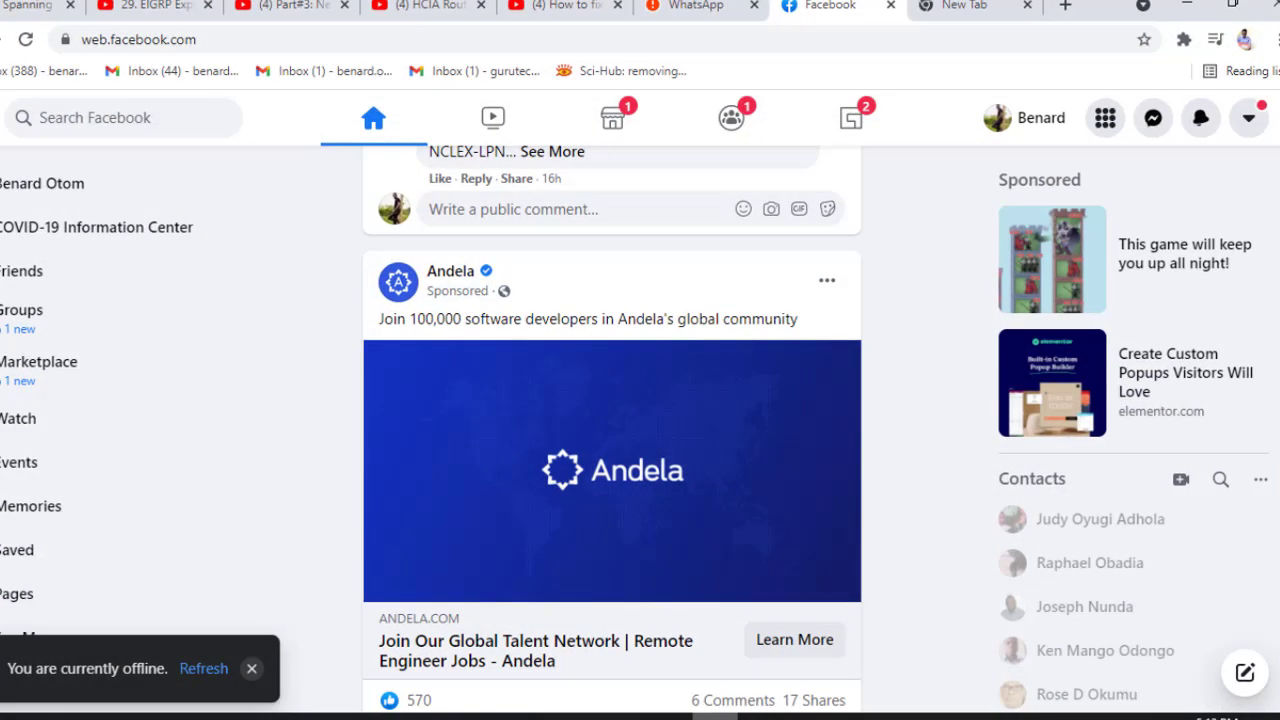
pyautogui.click(968, 5)
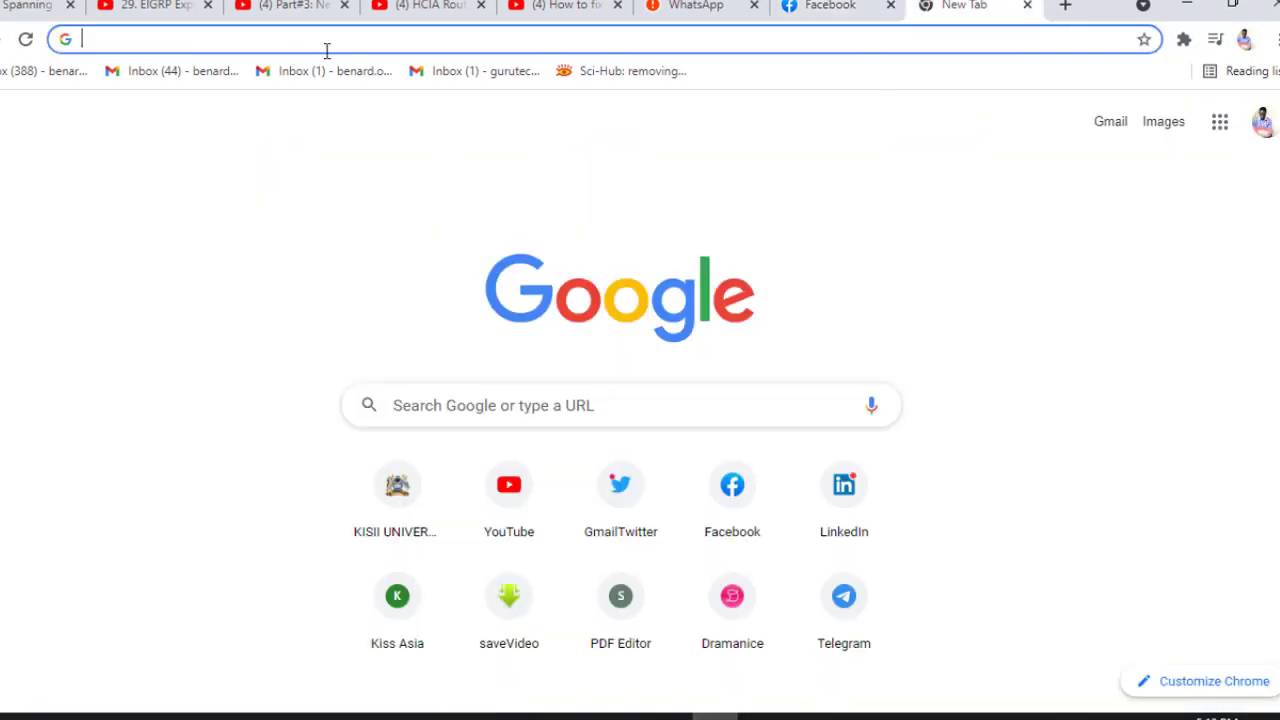
pyautogui.write('getintopc.com')
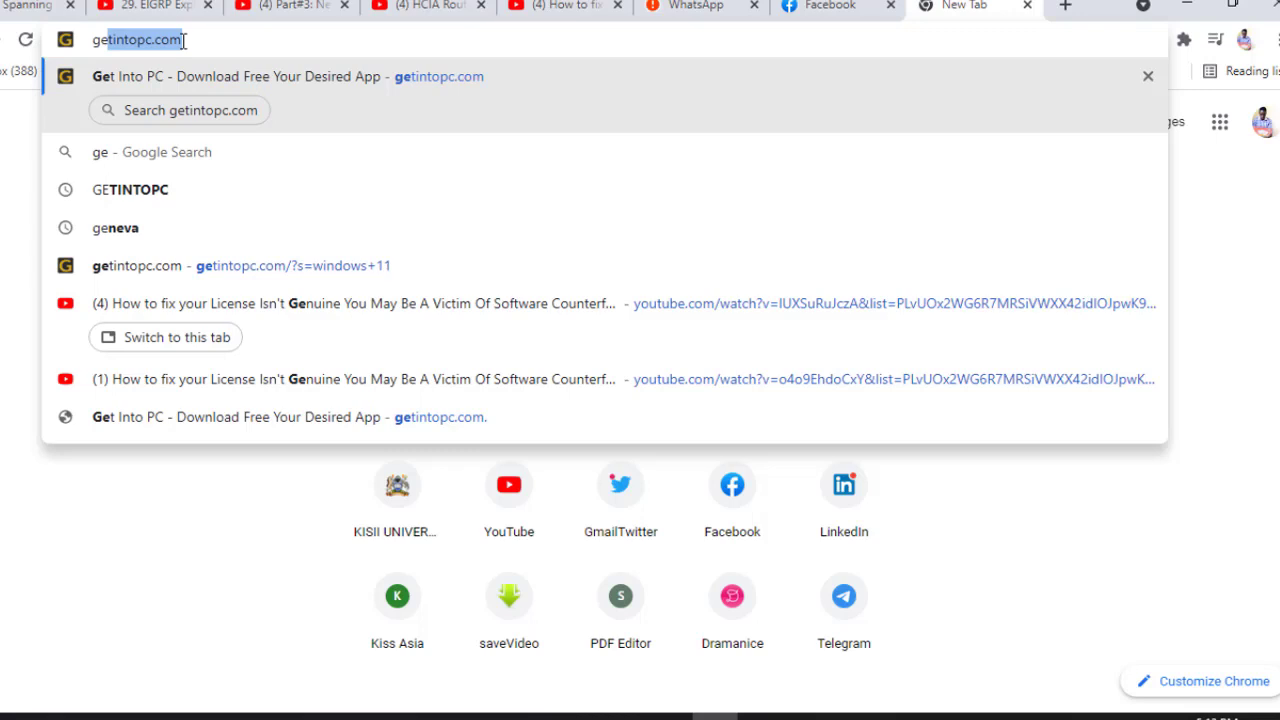
pyautogui.press('Return')
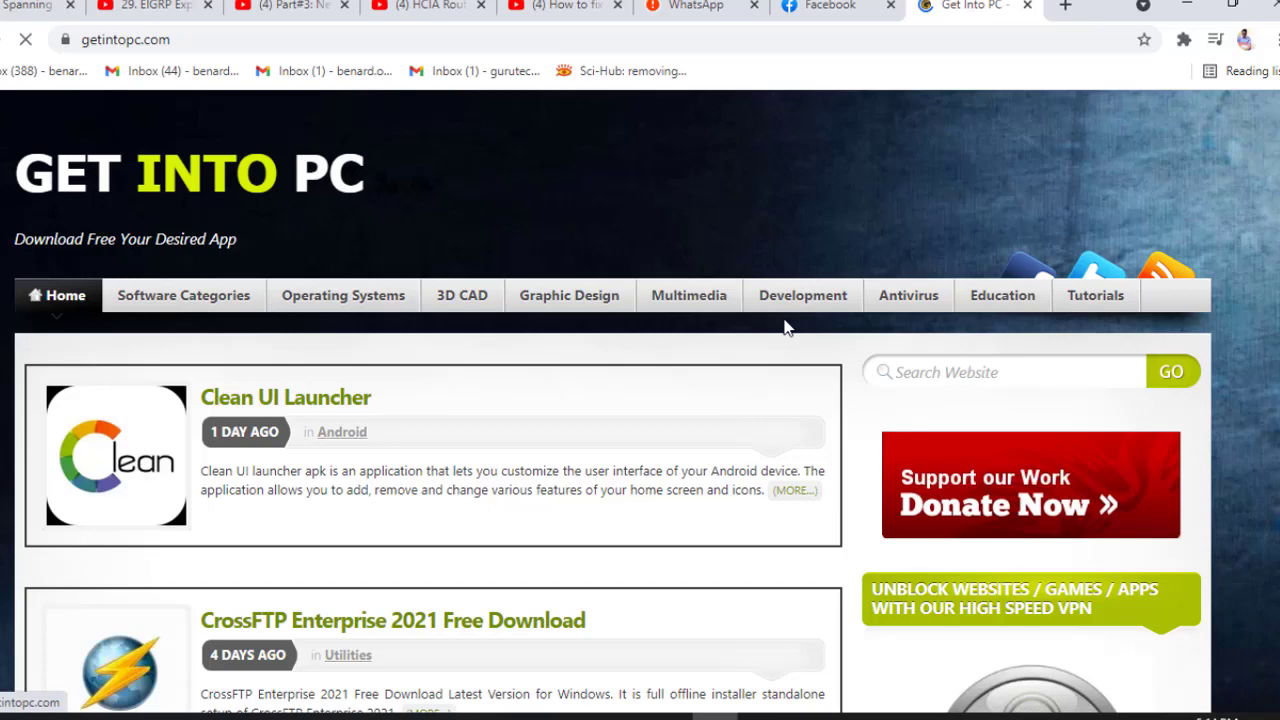
pyautogui.scroll(-2, 785, 327)
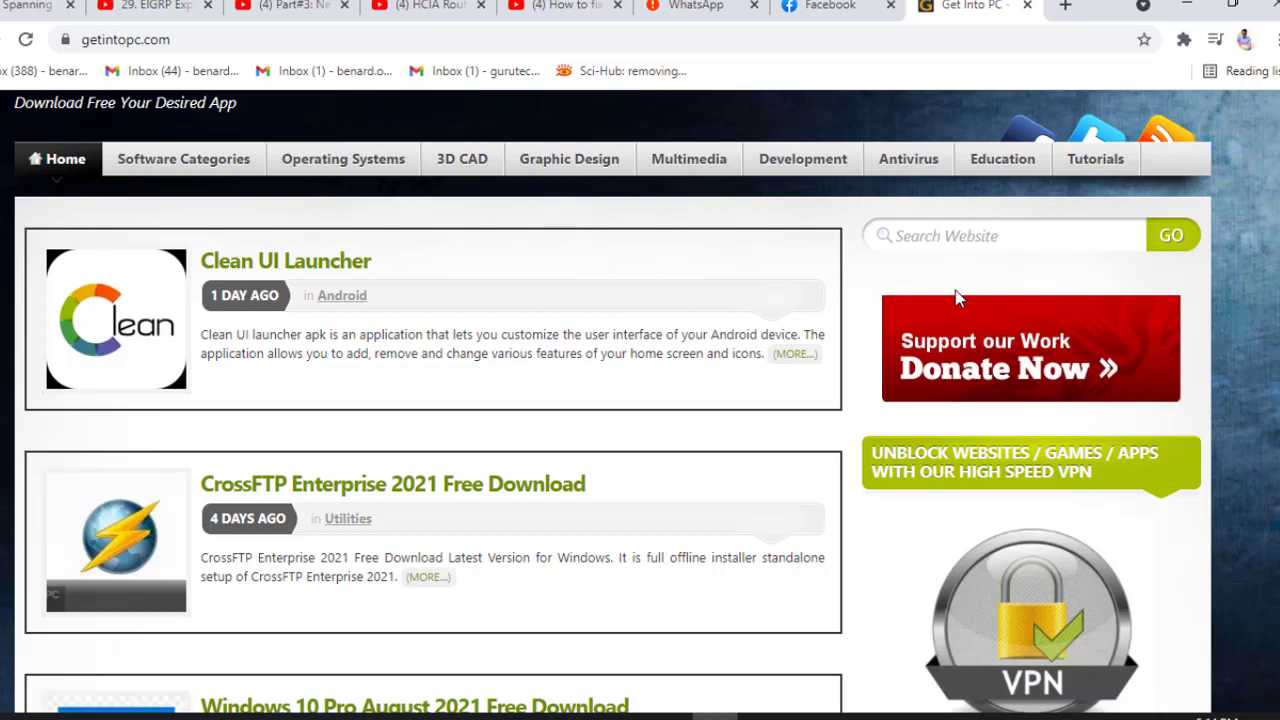
# Step: Enter 'wondershare recoverit' in the site's search box from the suggestions
pyautogui.click(926, 231)
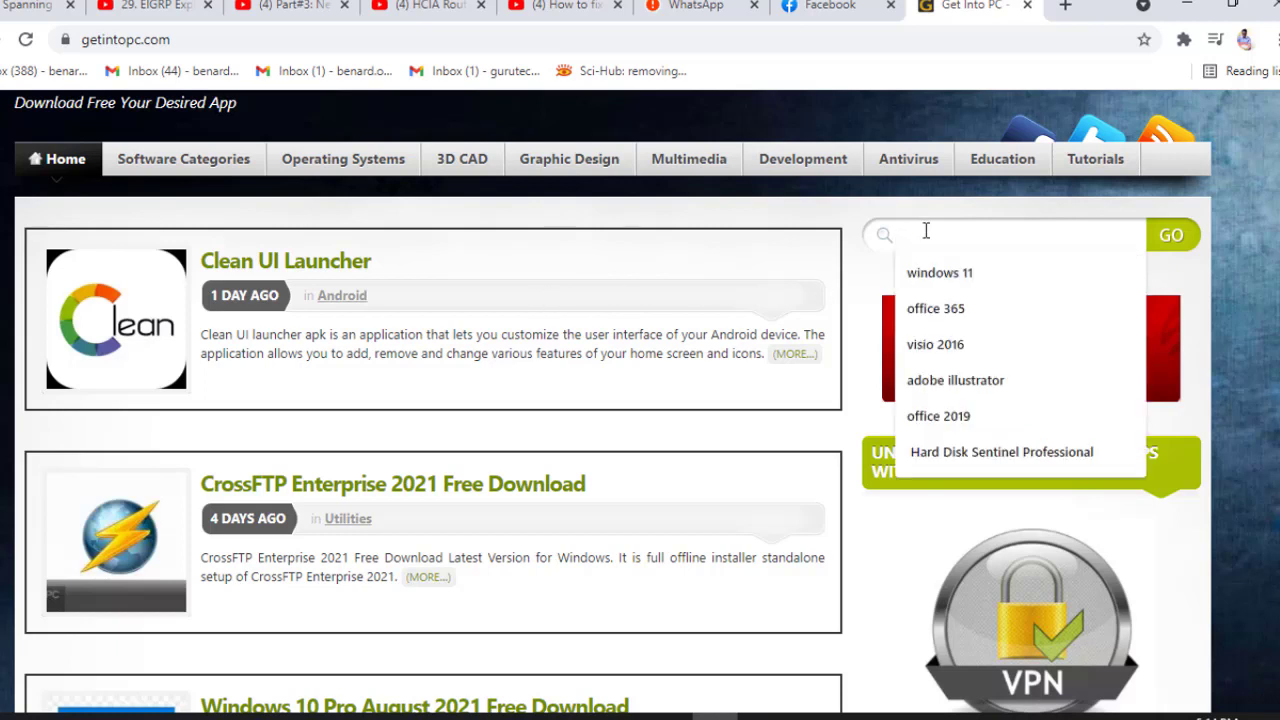
pyautogui.write('wonder')
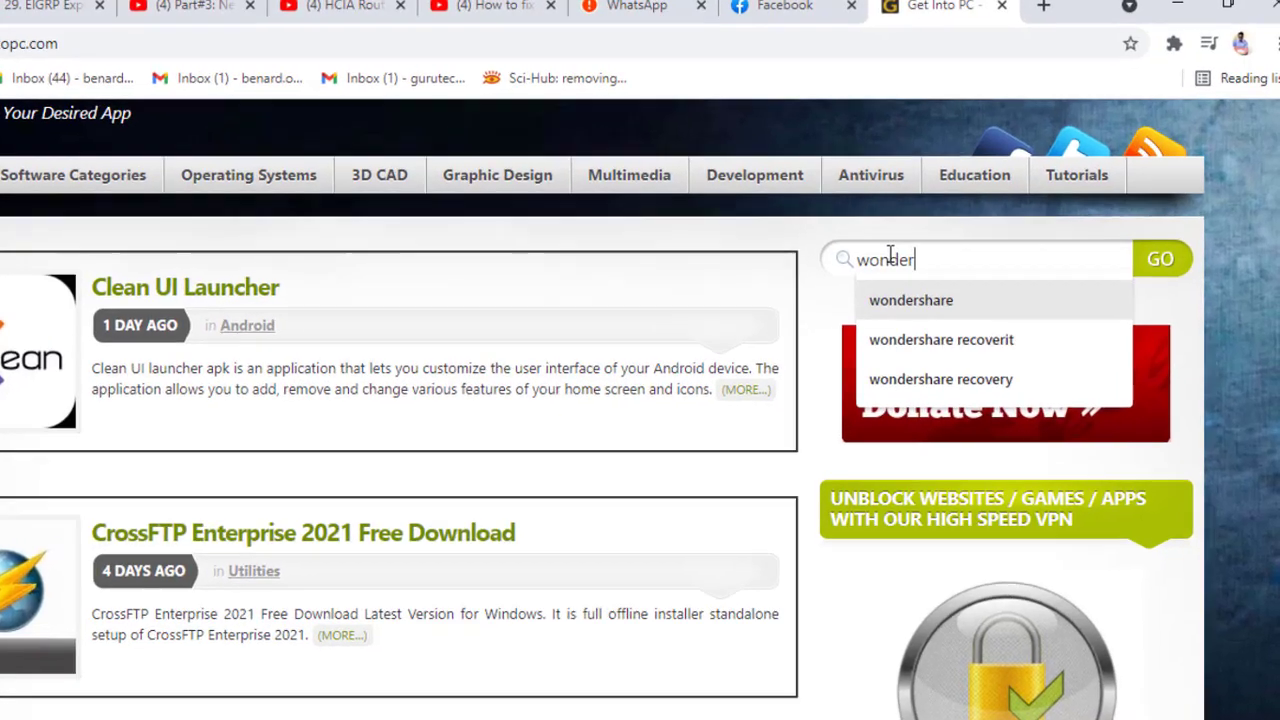
pyautogui.press('Down')
pyautogui.press('Down')
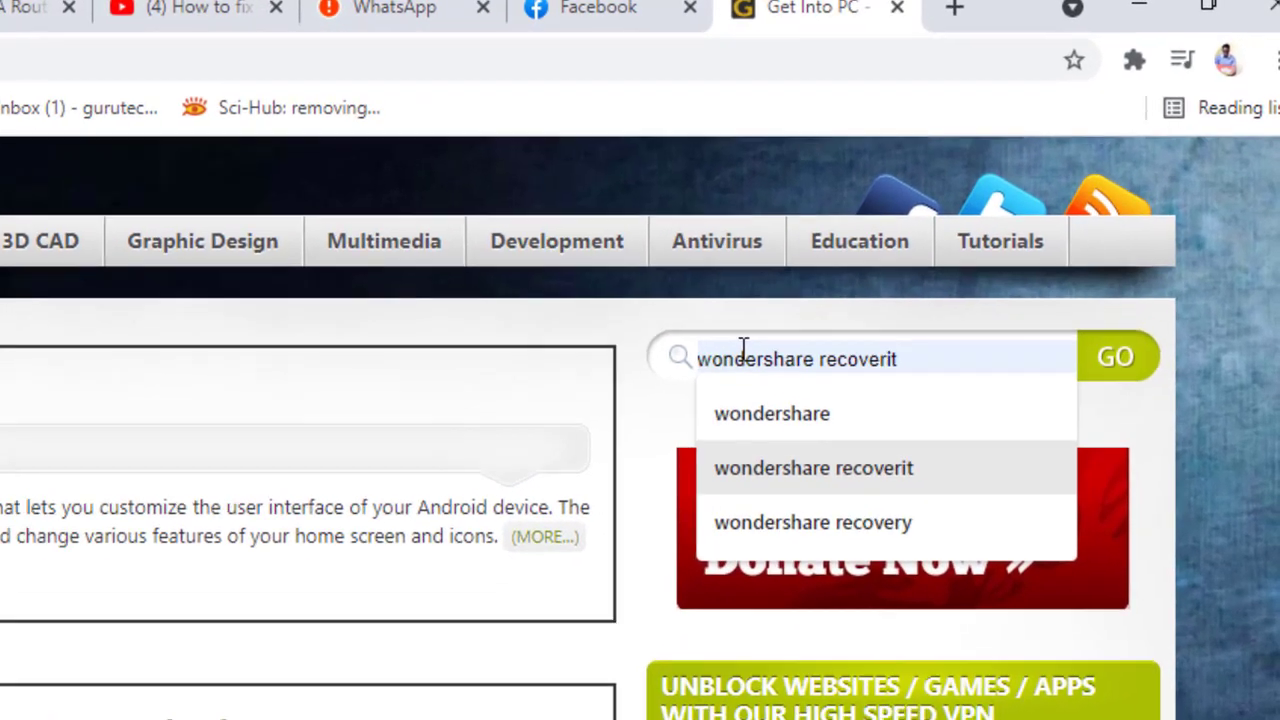
pyautogui.press('Return')
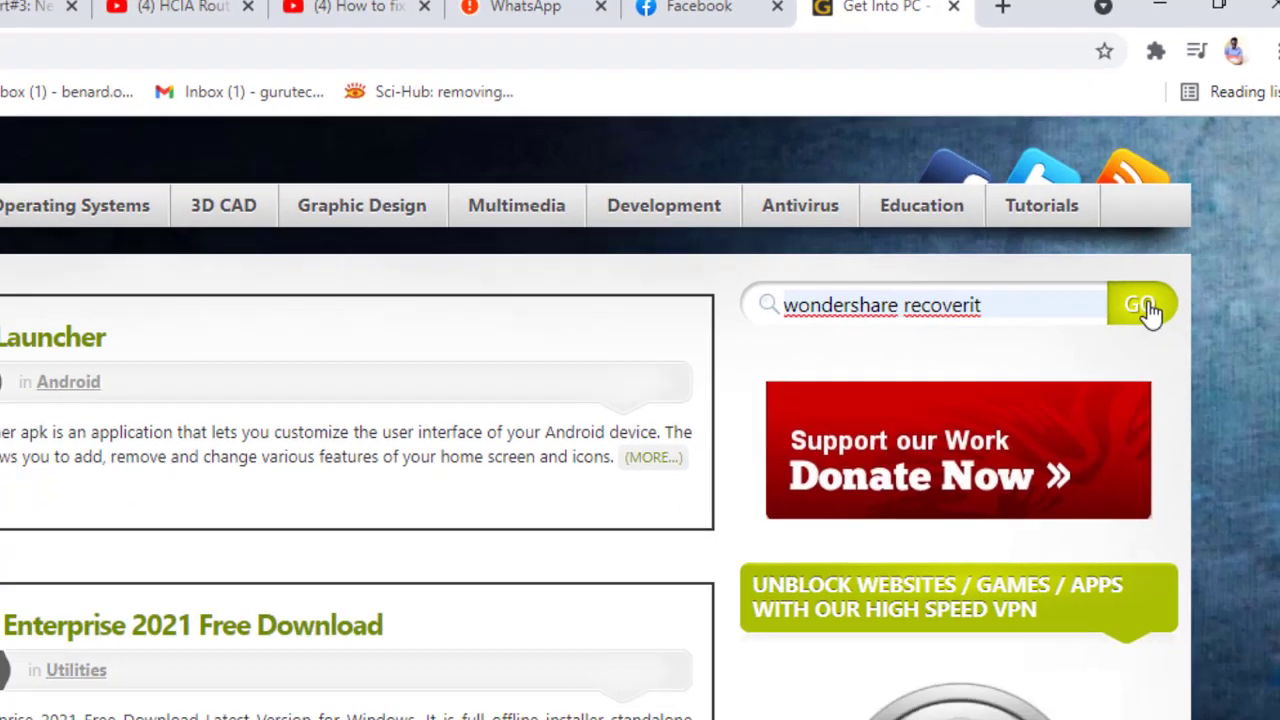
# Step: Run the wondershare recoverit search and scroll through the 12 results
pyautogui.click(1148, 308)
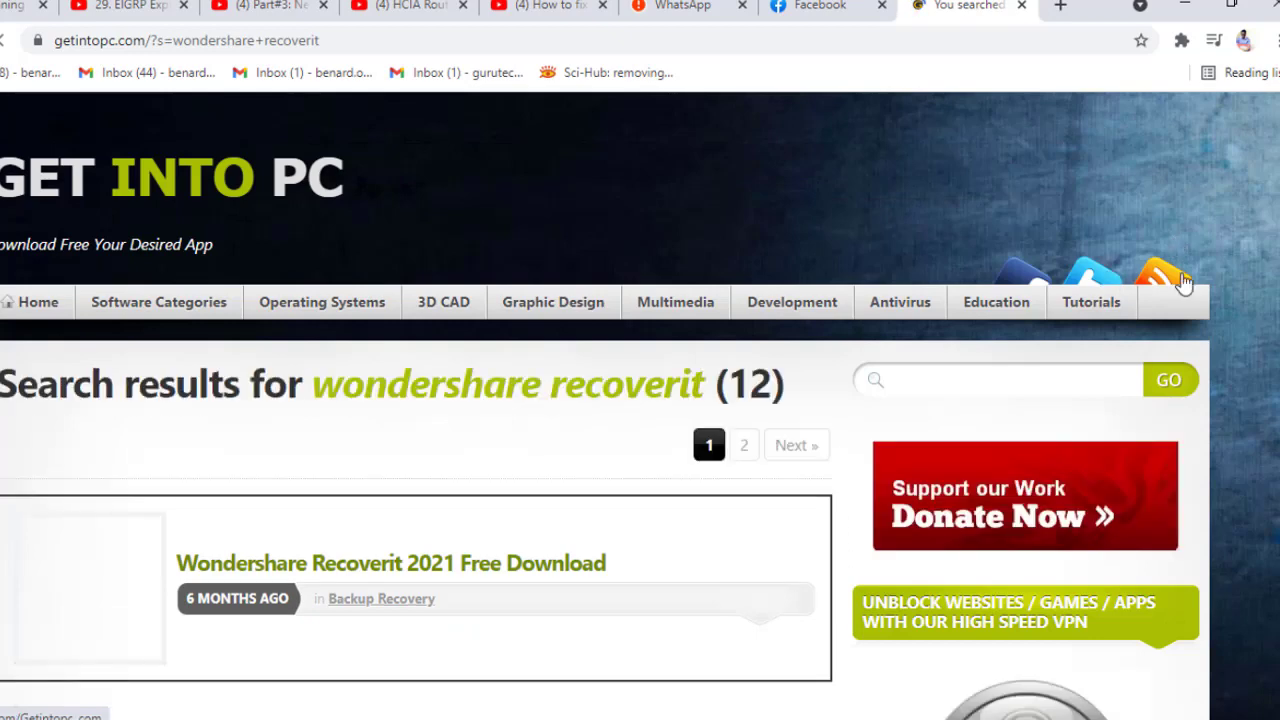
pyautogui.scroll(-2, 355, 257)
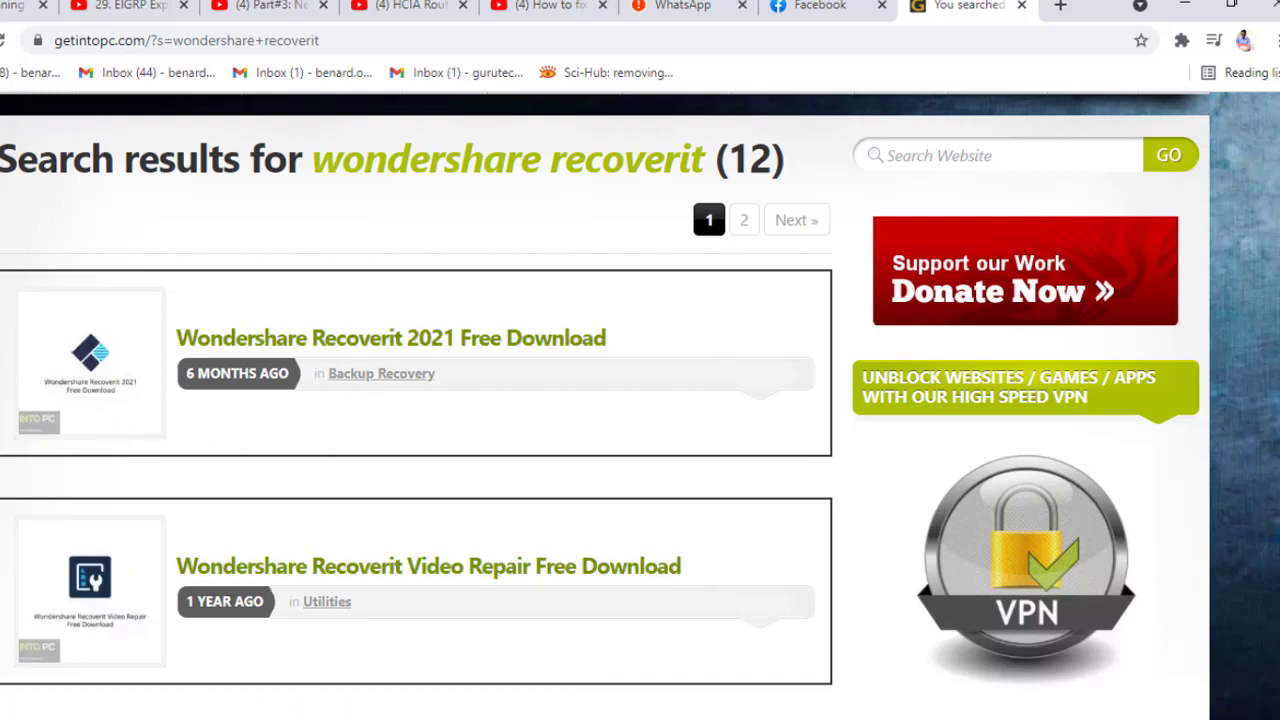
pyautogui.scroll(-1, 441, 355)
pyautogui.scroll(-3, 706, 150)
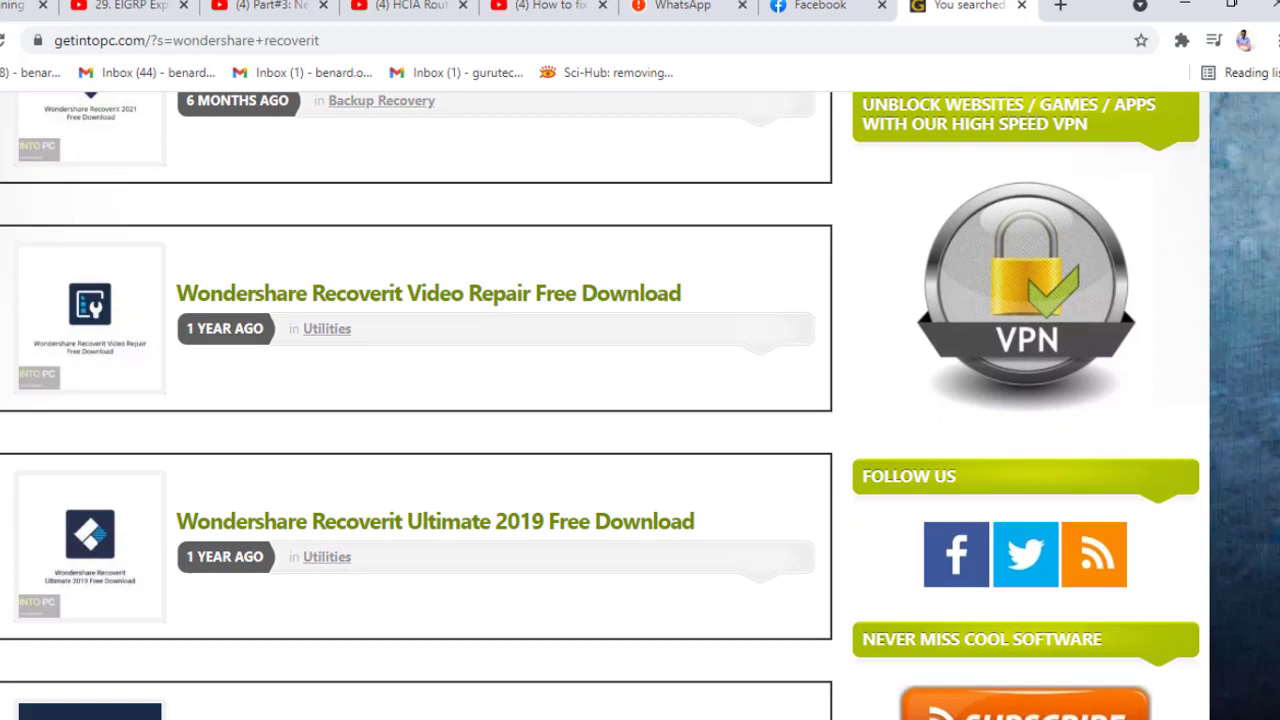
pyautogui.scroll(3, 706, 116)
pyautogui.scroll(4, 706, 116)
pyautogui.scroll(-1, 630, 358)
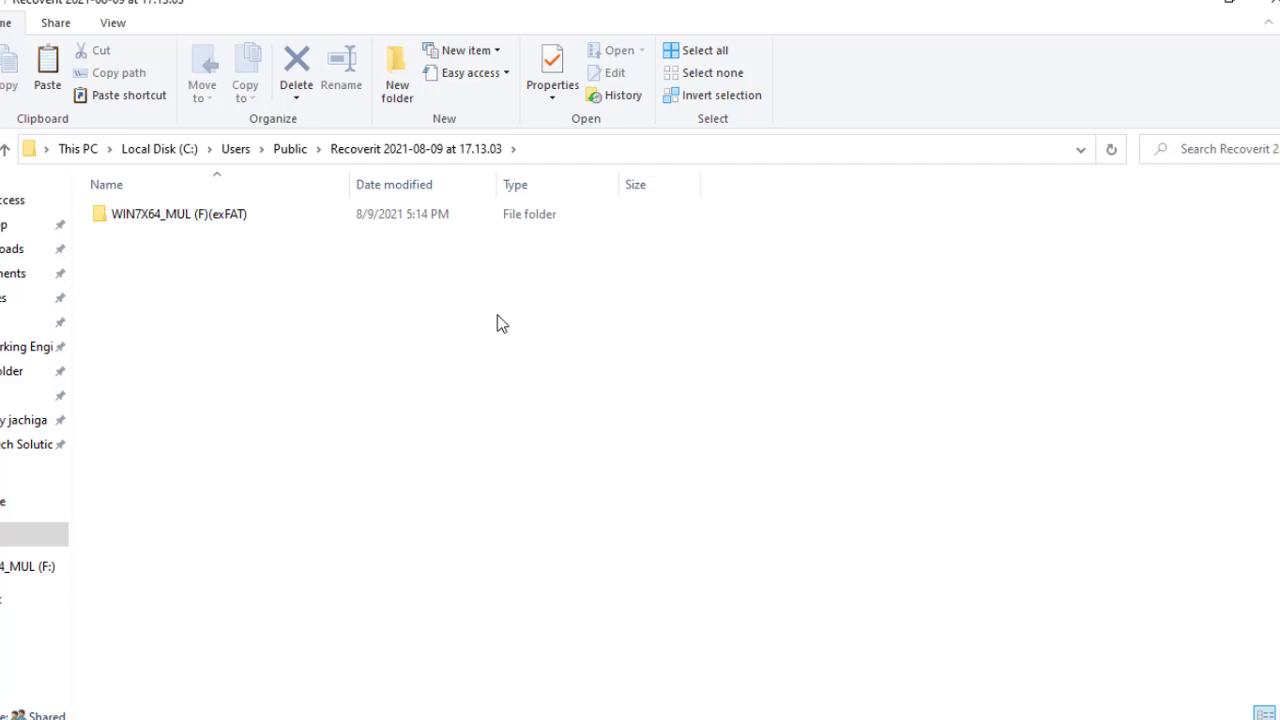
# Step: Open the recovered WIN7X64_MUL (F)(exFAT) folder and play its first and last MP3s in VLC
pyautogui.click(122, 213)
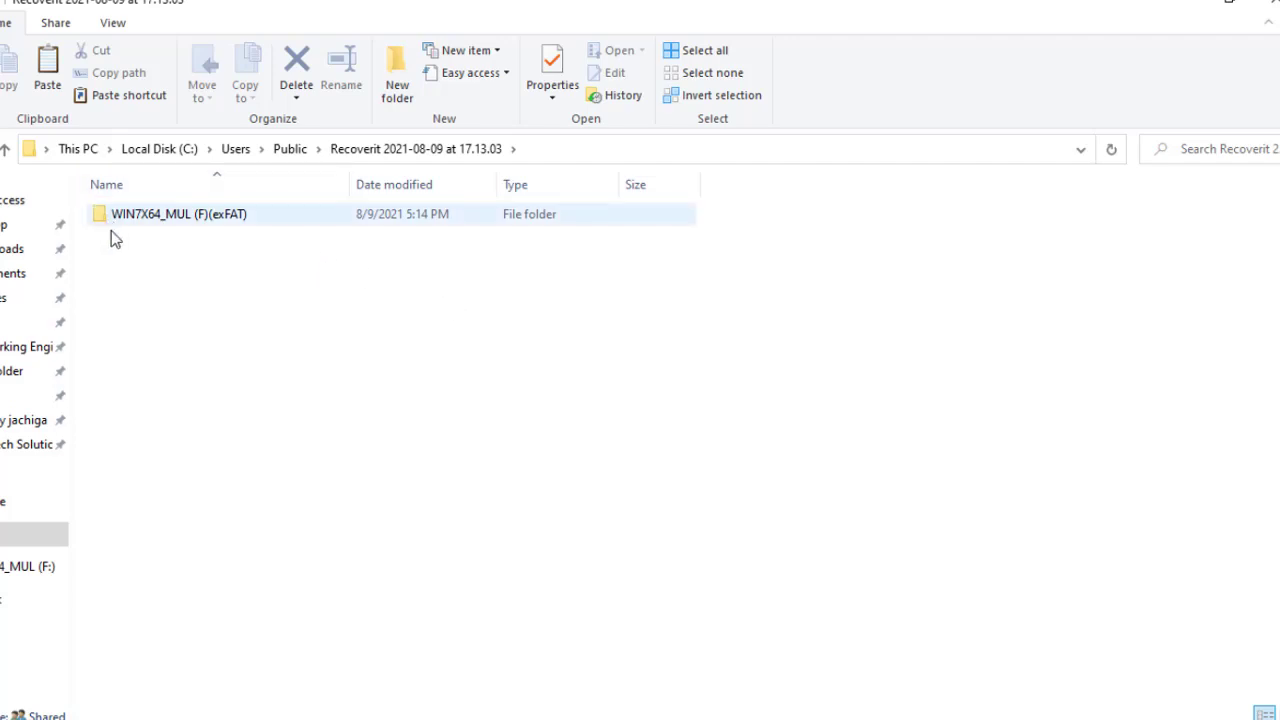
pyautogui.doubleClick(207, 222)
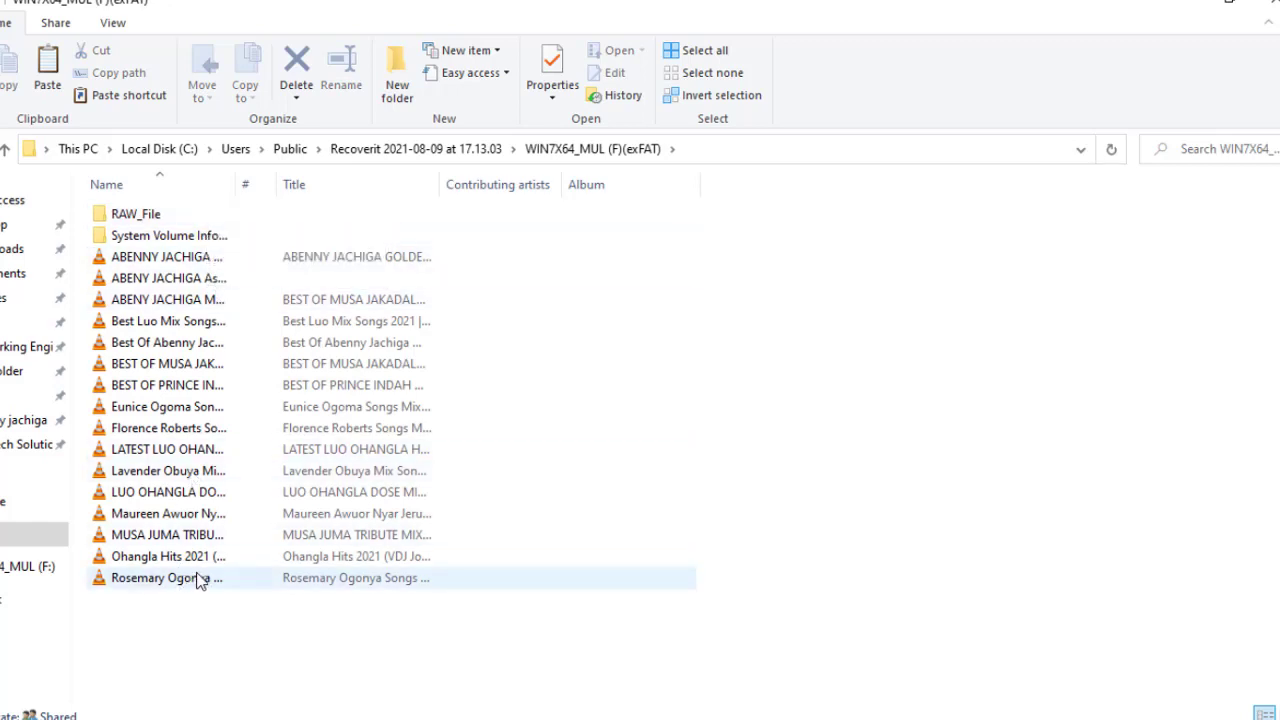
pyautogui.click(185, 260)
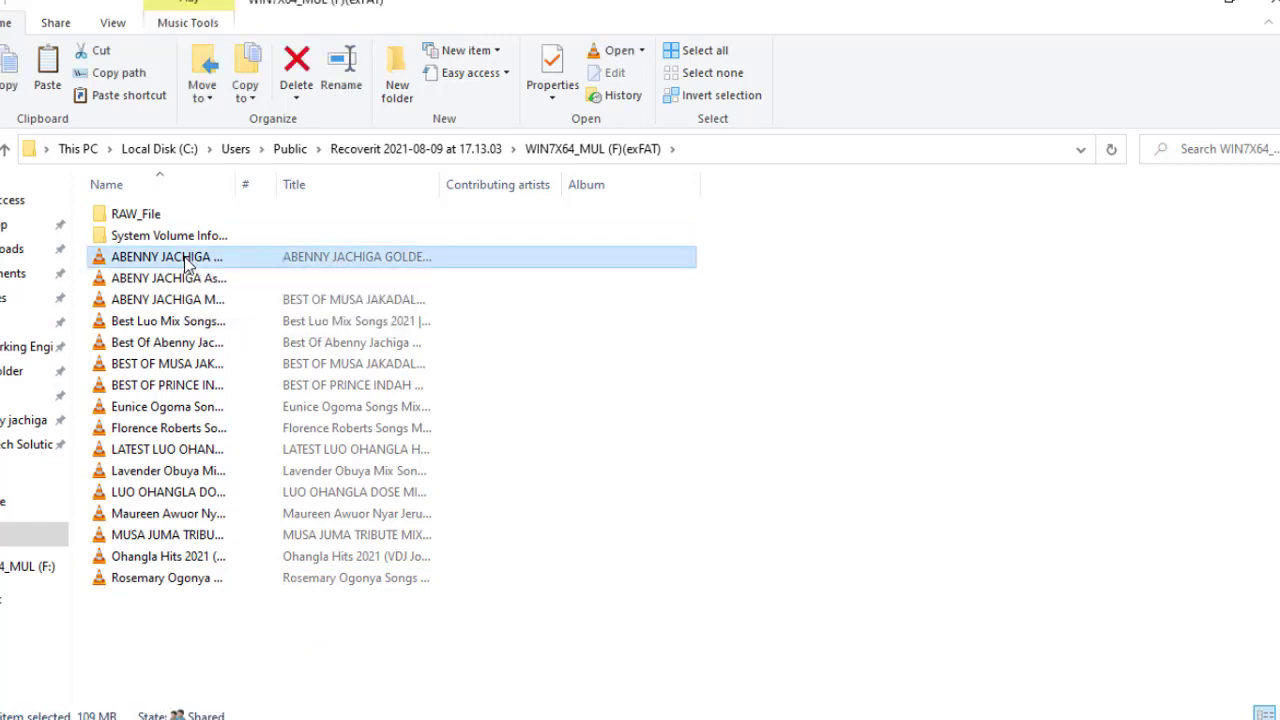
pyautogui.doubleClick(185, 260)
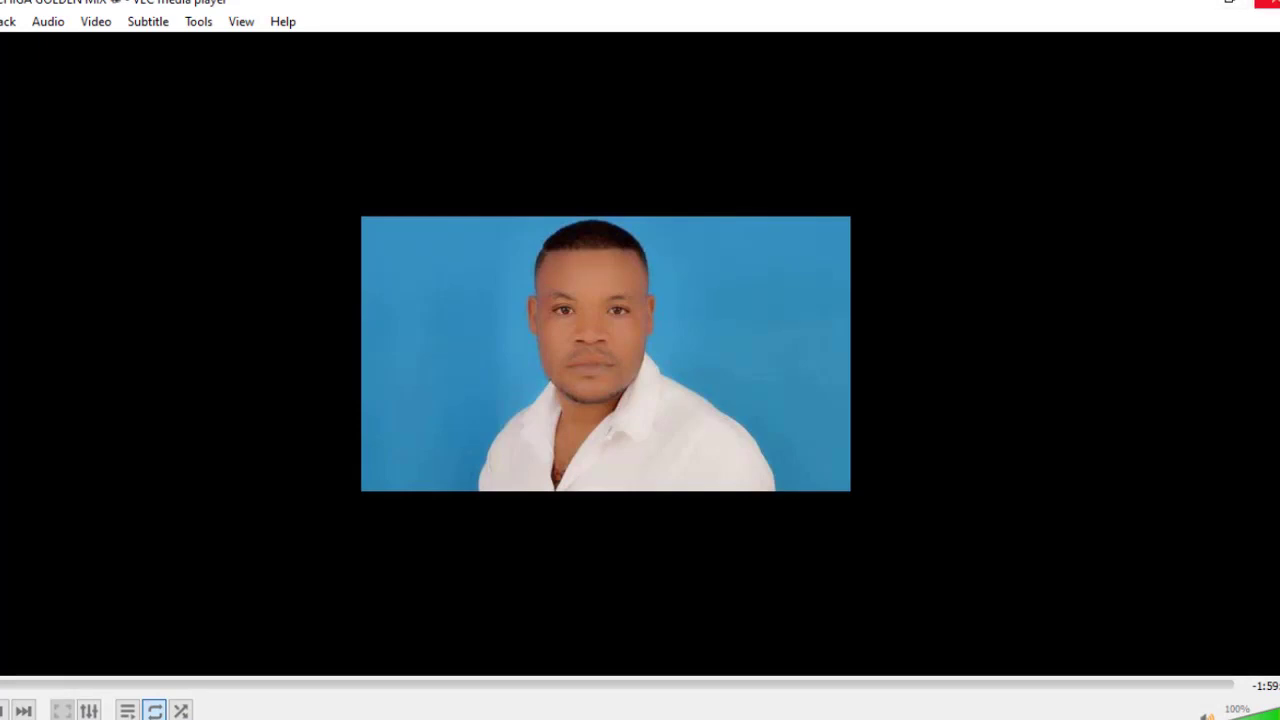
pyautogui.click(1270, 3)
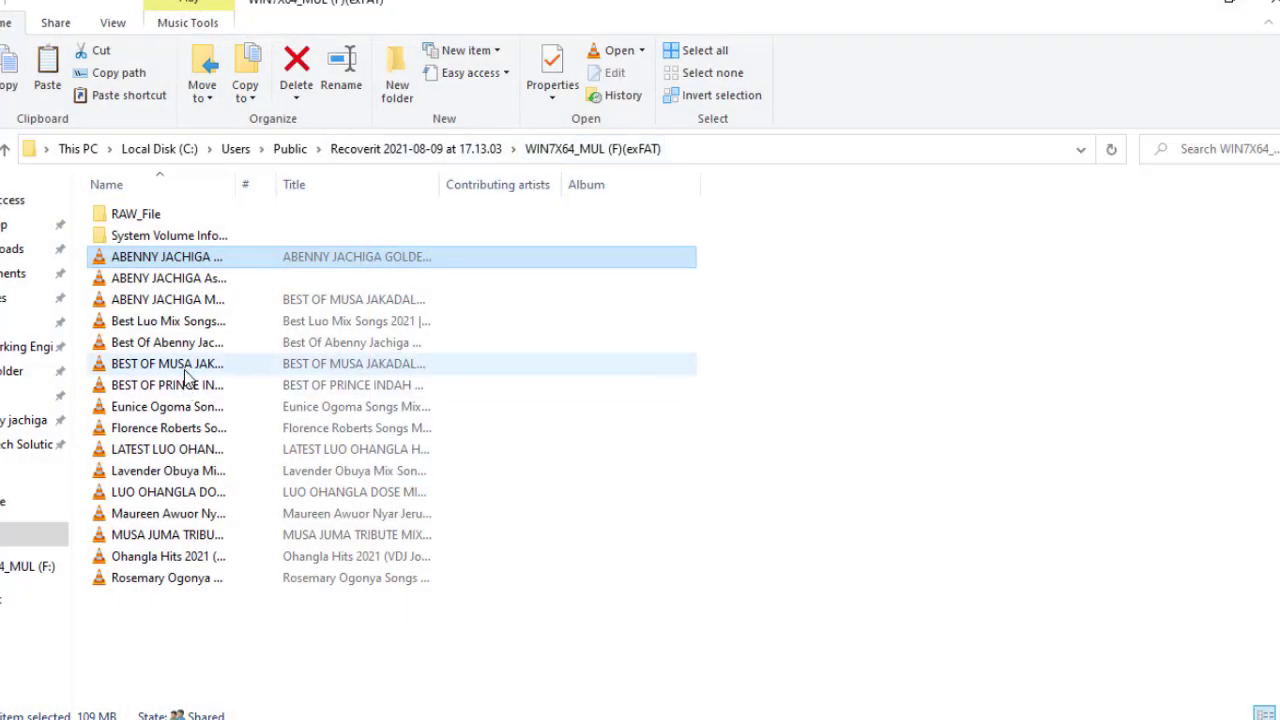
pyautogui.click(155, 580)
pyautogui.doubleClick(155, 580)
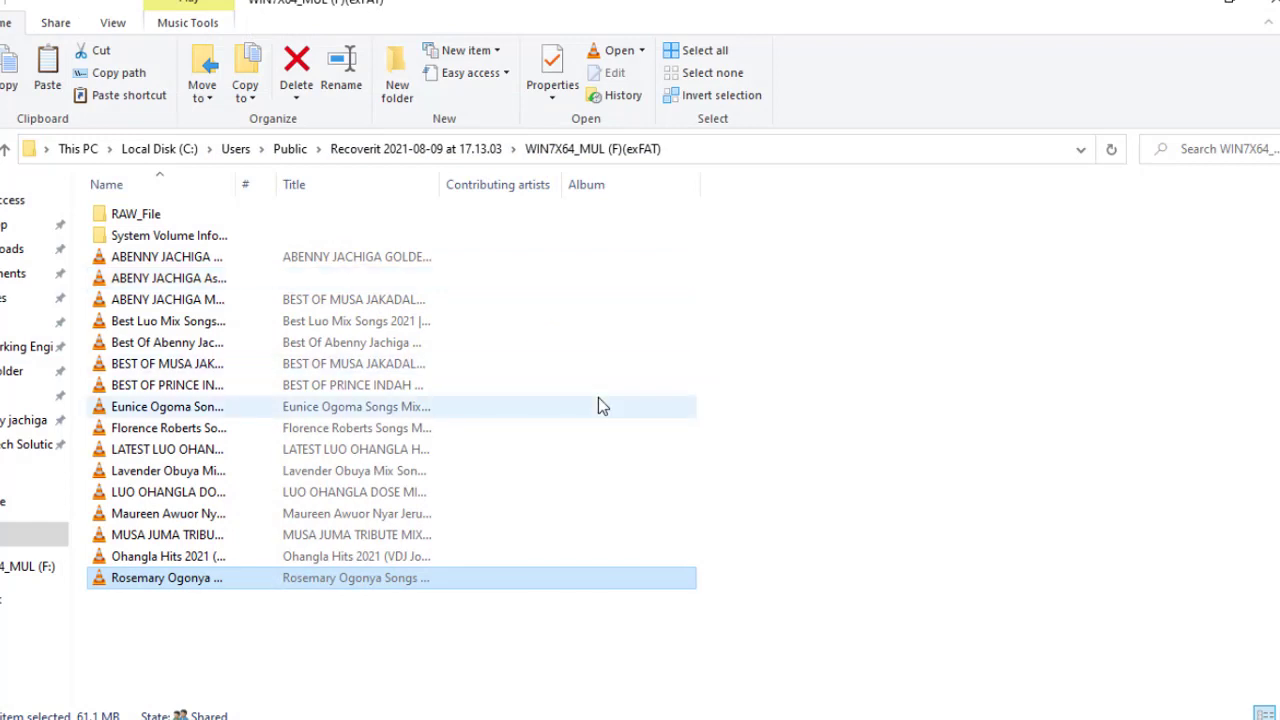
# Step: Return to Recoverit, dismiss the 'Files recovery completed' message, and head back toward the home screen
pyautogui.click(1077, 716)
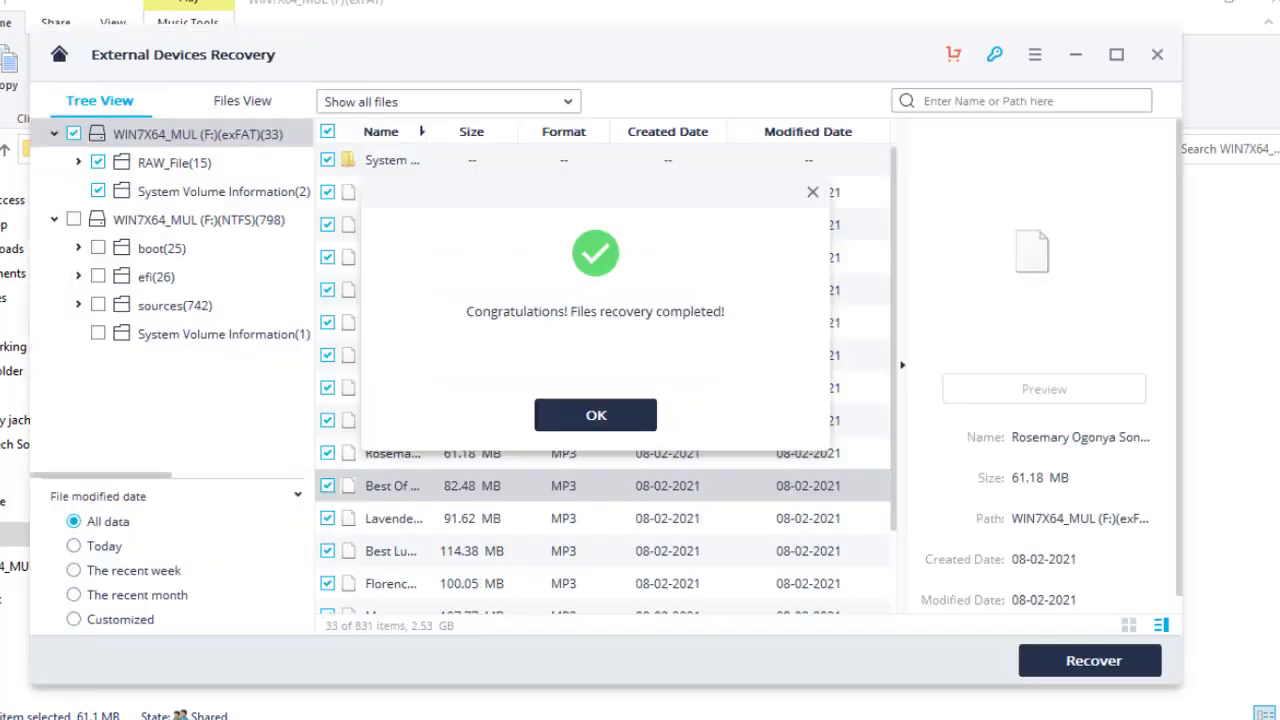
pyautogui.click(595, 415)
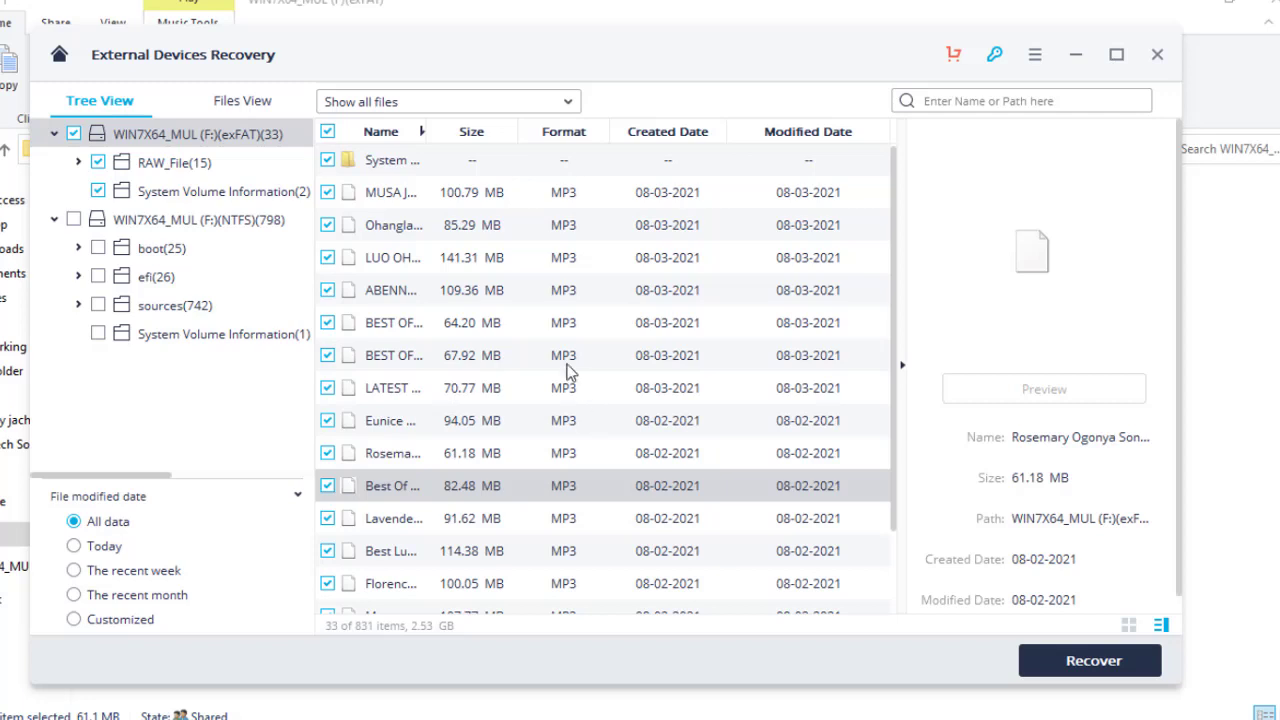
pyautogui.click(59, 60)
# Step: Confirm Exit from the scan results and review the home screen's eight recovery mode tiles
pyautogui.click(686, 420)
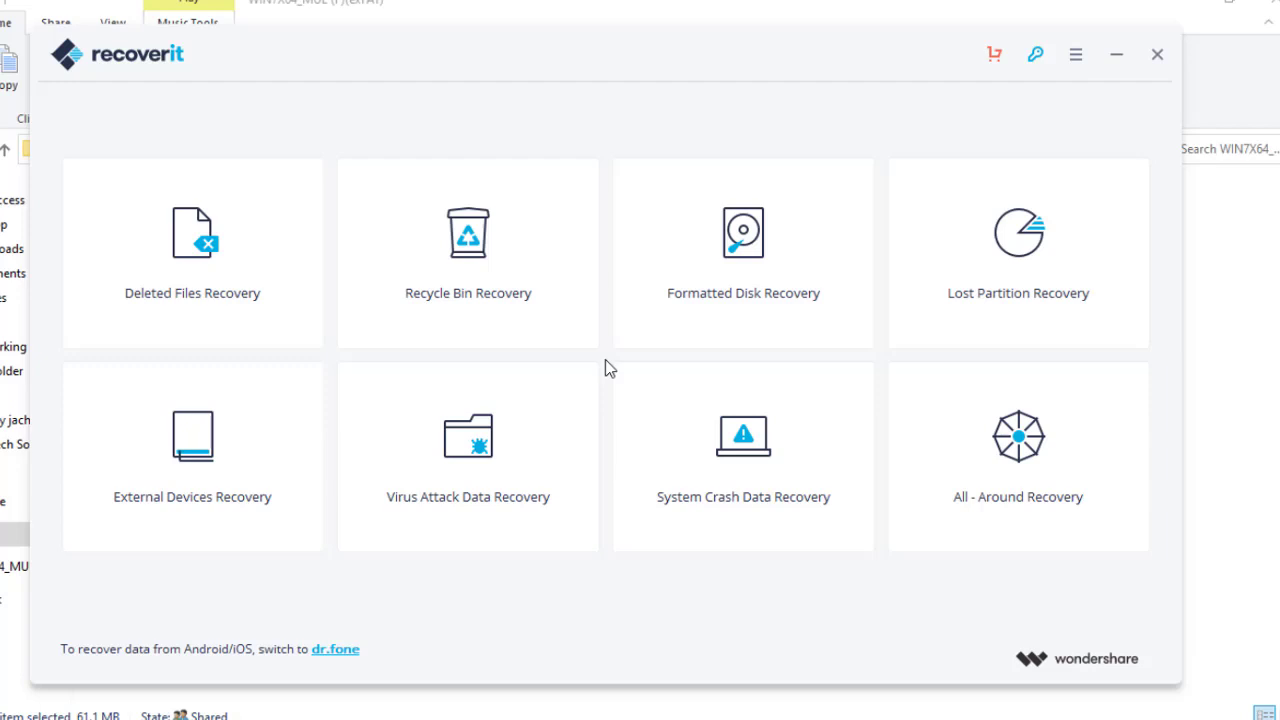
pyautogui.moveTo(586, 300)
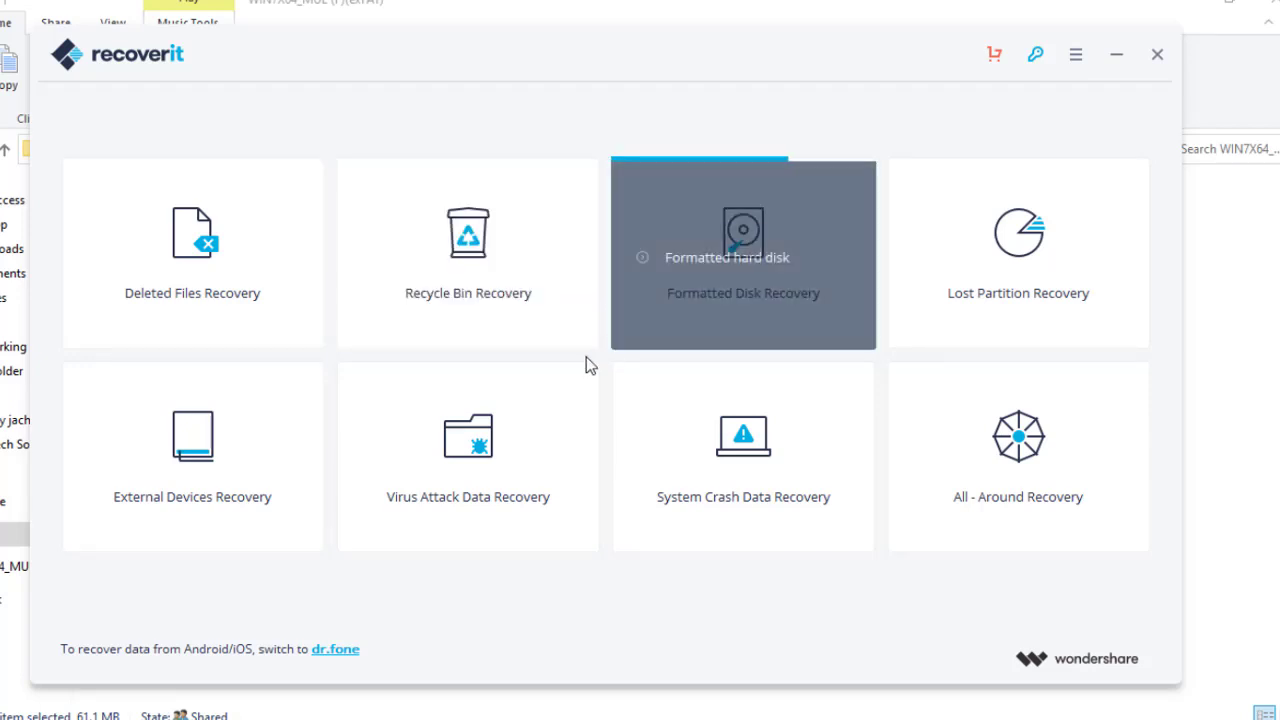
pyautogui.moveTo(725, 318)
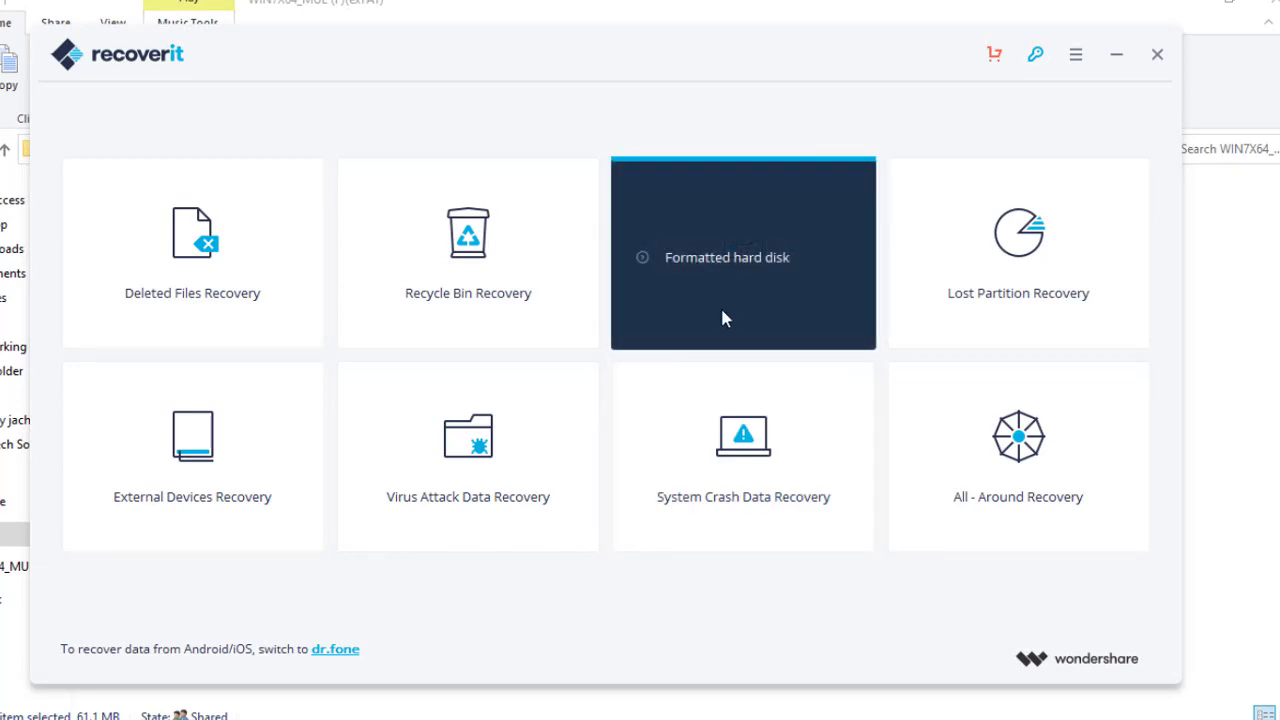
pyautogui.moveTo(963, 345)
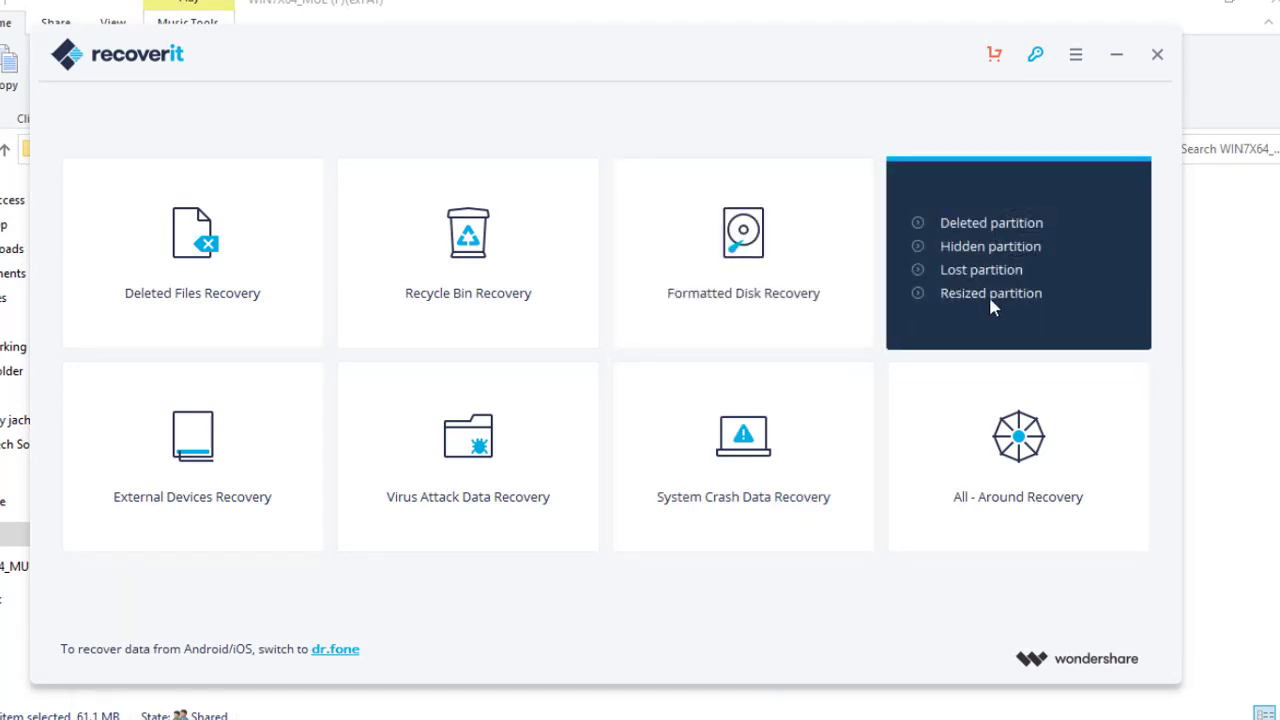
pyautogui.moveTo(617, 557)
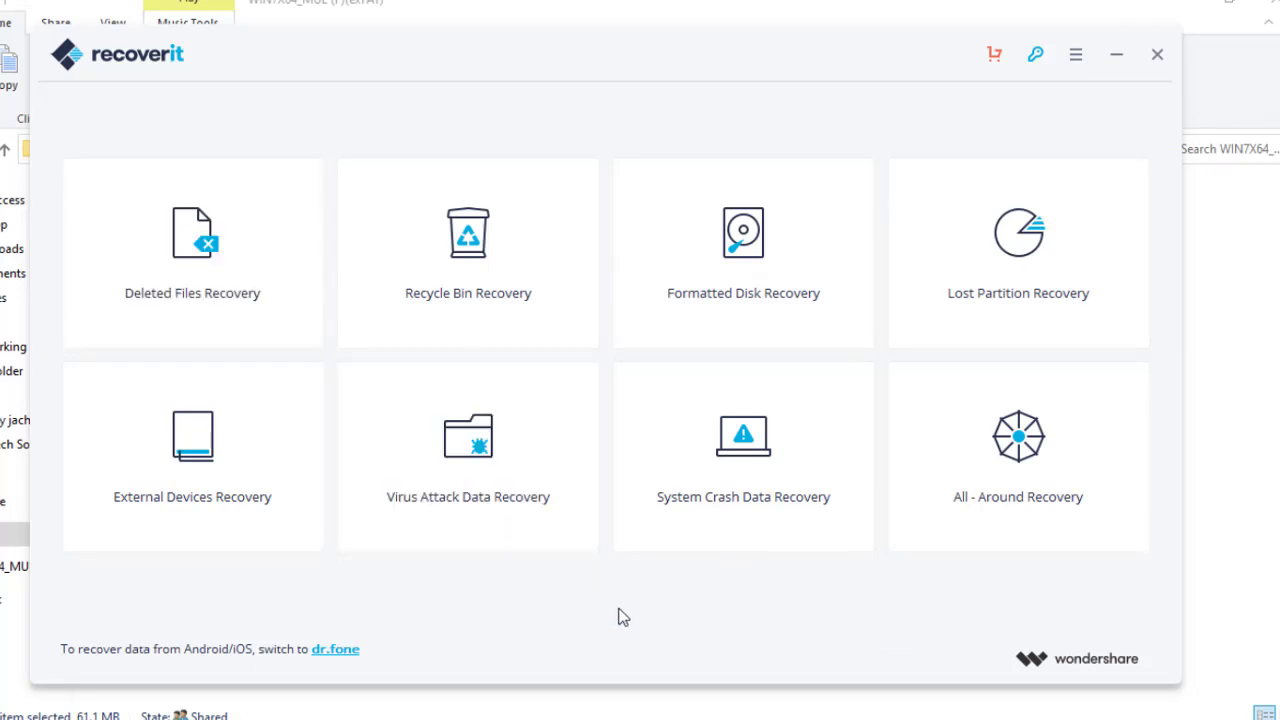
pyautogui.moveTo(926, 453)
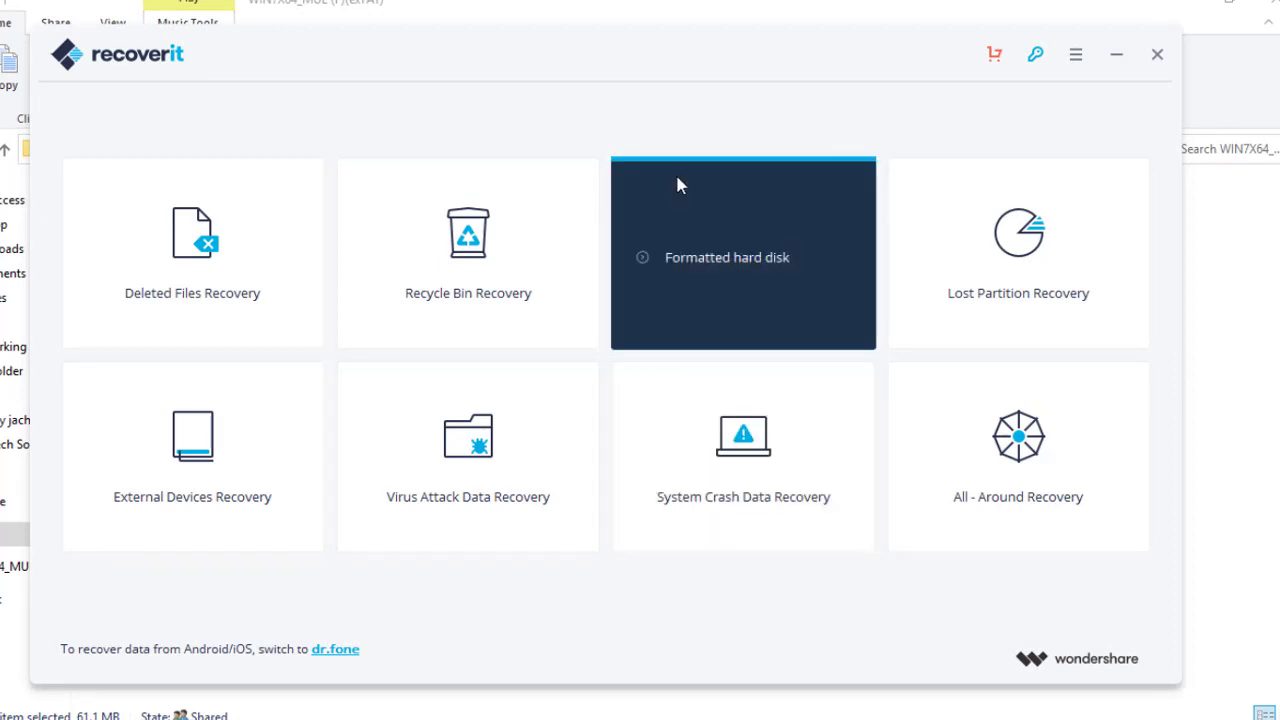